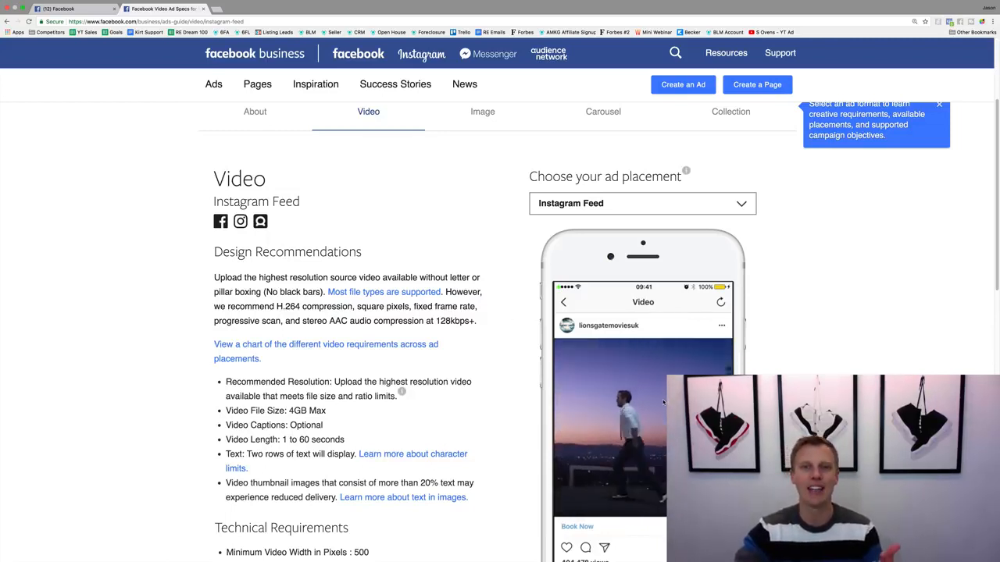
# - Review the available video ad placements and the Instagram Feed video length and technical requirements
pyautogui.click(672, 203)
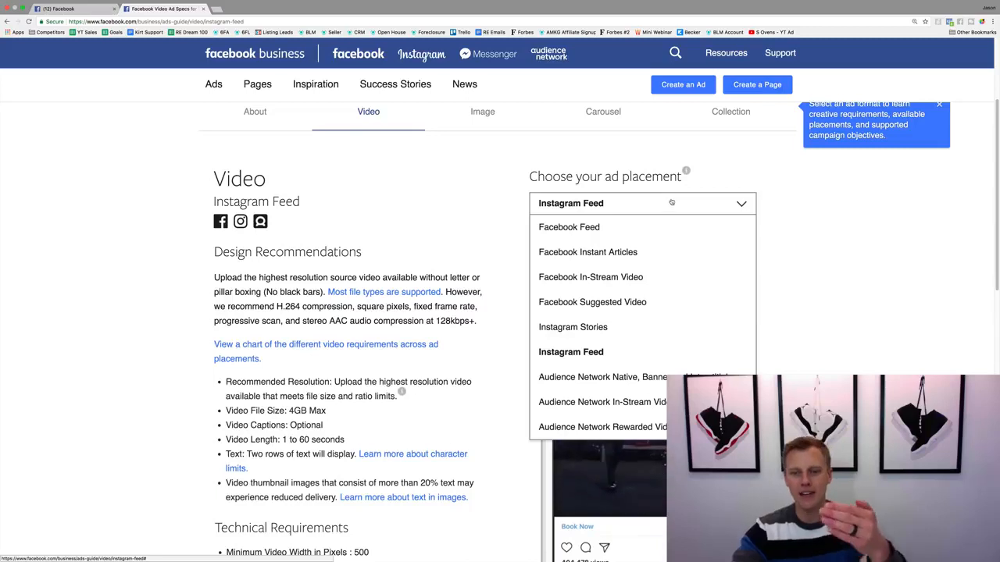
pyautogui.click(843, 323)
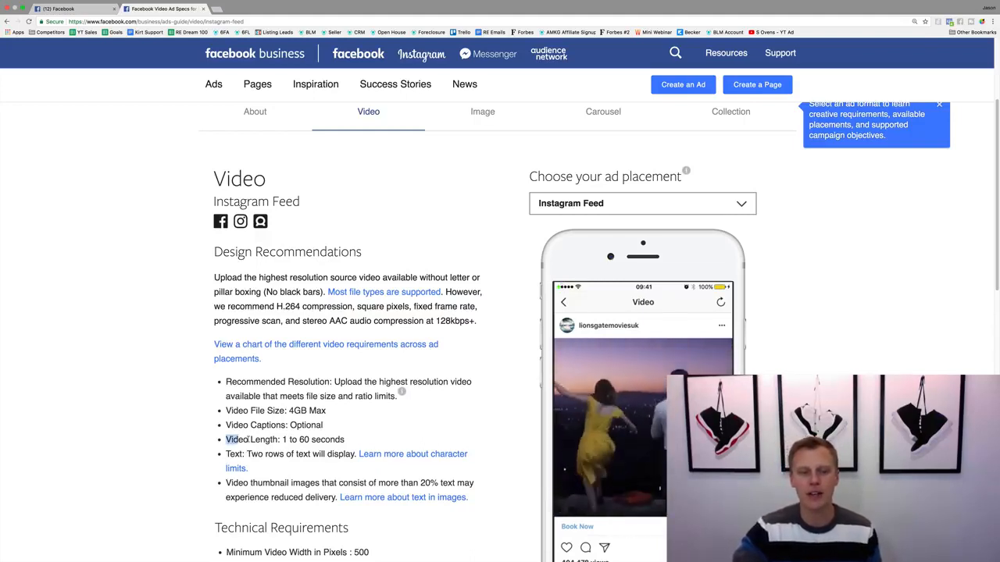
pyautogui.moveTo(249, 440); pyautogui.dragTo(349, 441)
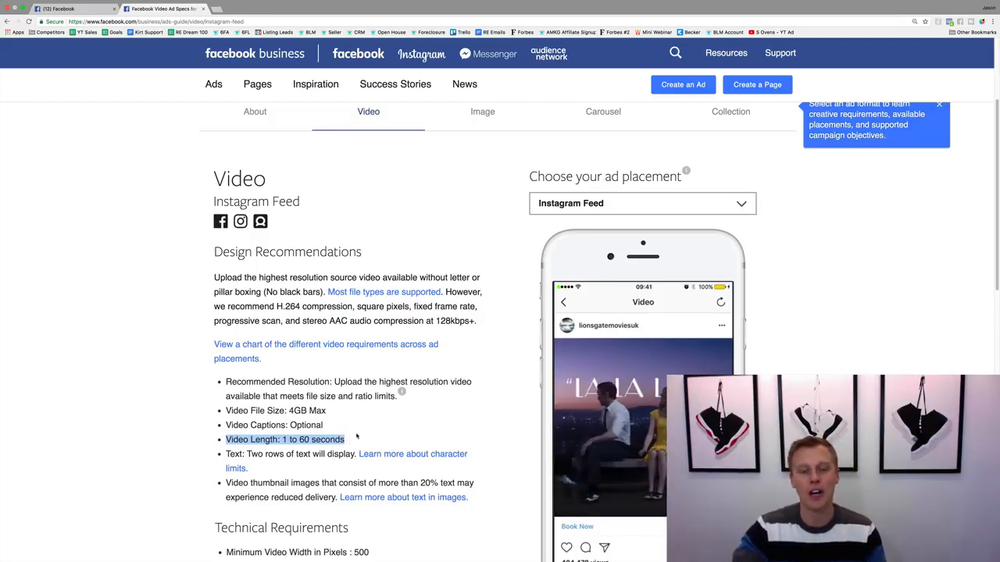
pyautogui.click(357, 437)
pyautogui.scroll(-8, 358, 438)
pyautogui.scroll(1, 328, 352)
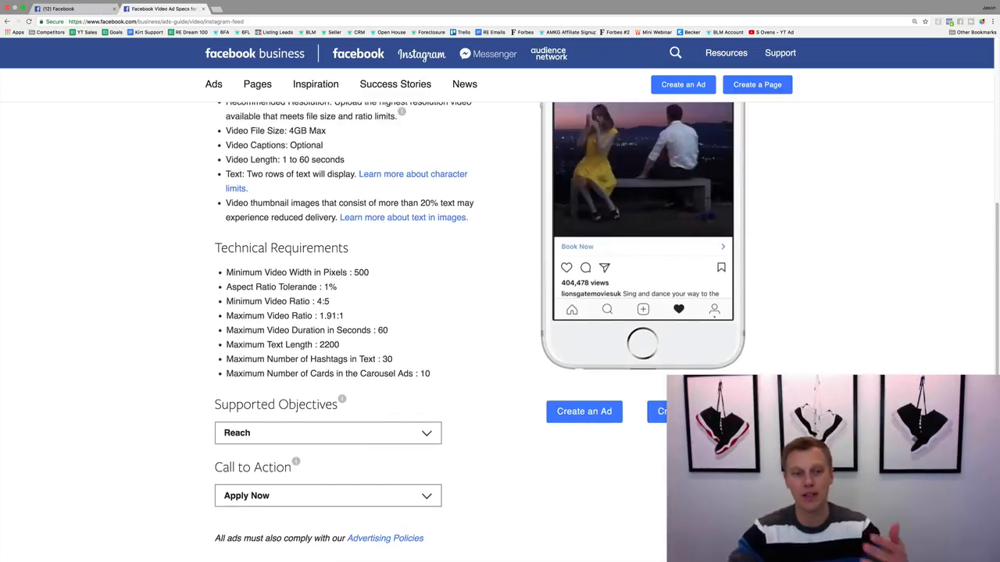
pyautogui.scroll(1, 306, 286)
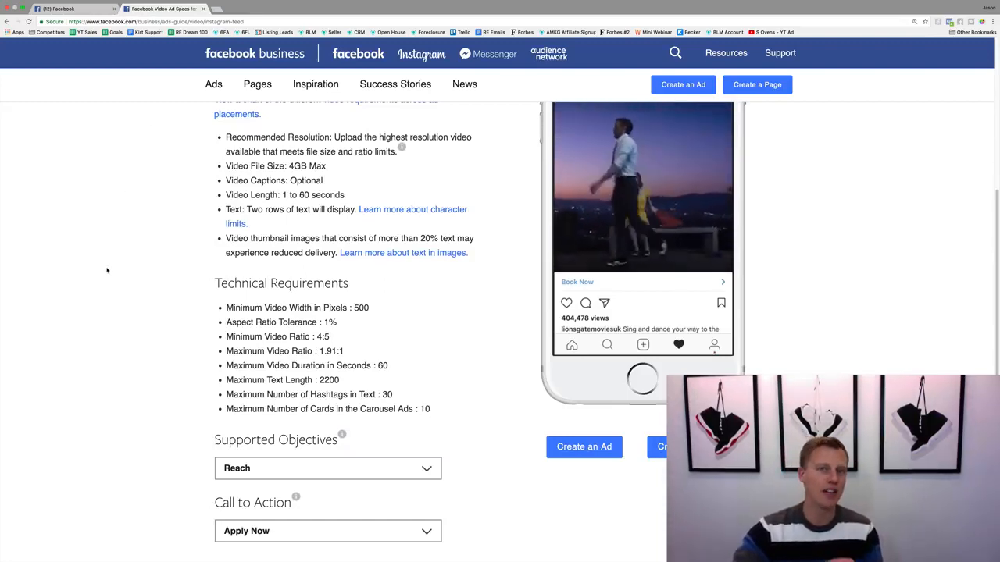
pyautogui.scroll(10, 107, 270)
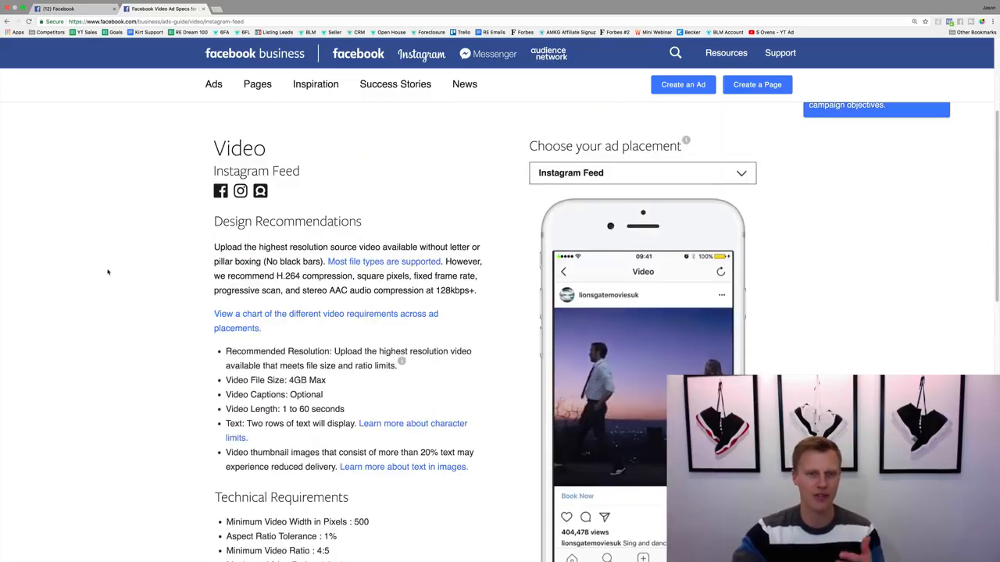
pyautogui.scroll(1, 109, 274)
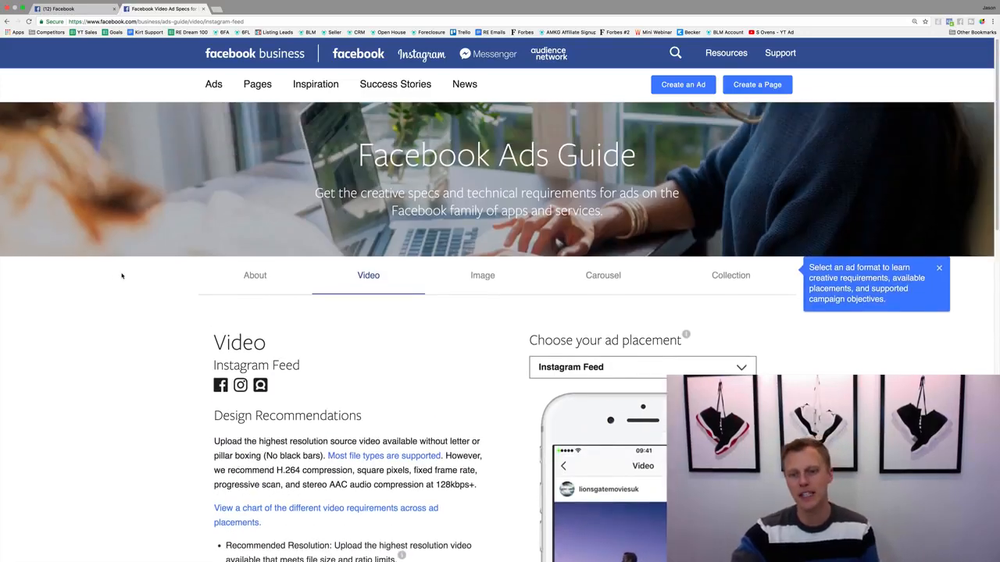
pyautogui.scroll(-1, 187, 283)
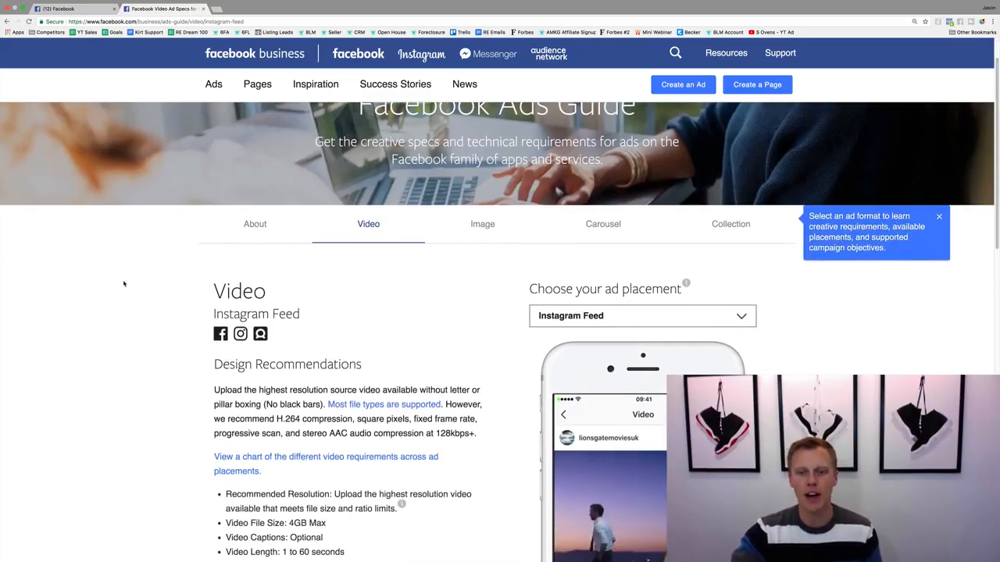
# - Switch the video ad placement to Instagram Stories and check its recommended video length
pyautogui.click(617, 315)
pyautogui.click(606, 438)
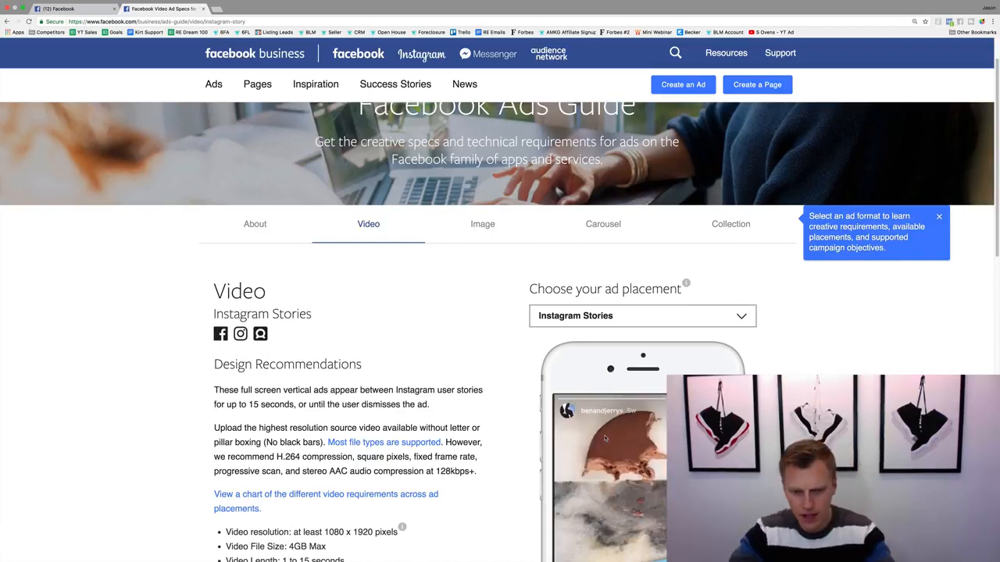
pyautogui.scroll(-3, 497, 439)
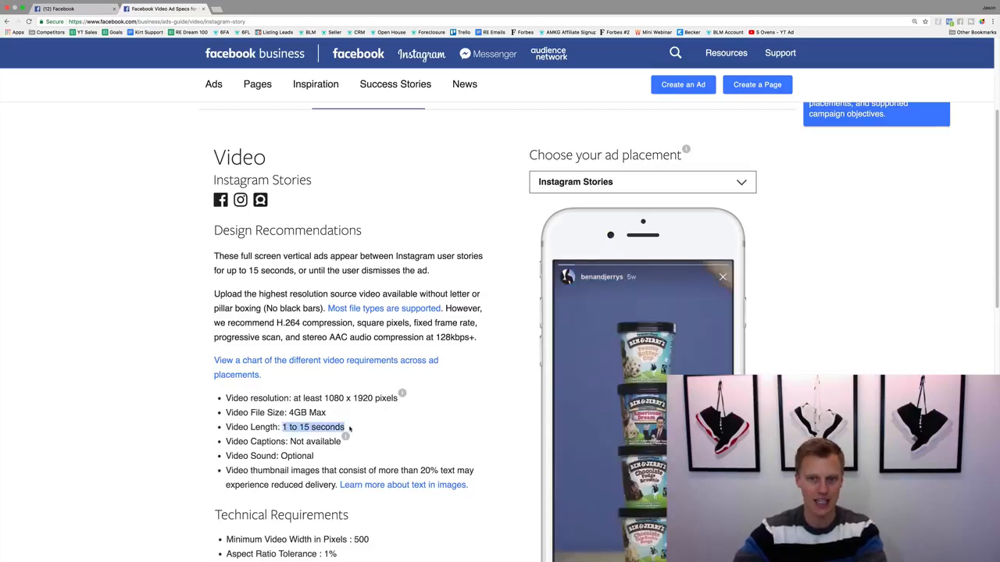
pyautogui.click(350, 429)
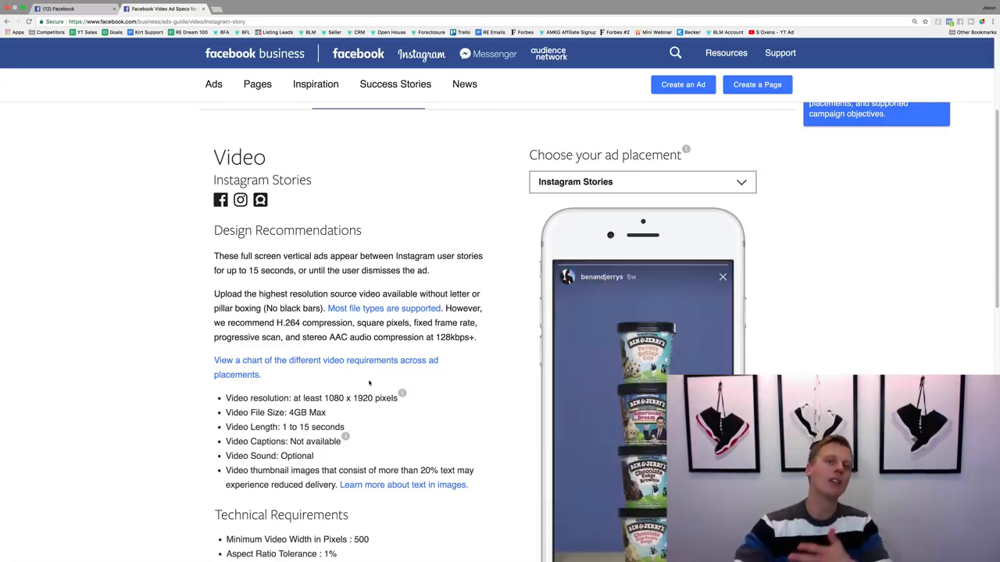
# - Return to Facebook, open ad creation and start over instead of continuing the earlier Traffic draft
pyautogui.click(84, 9)
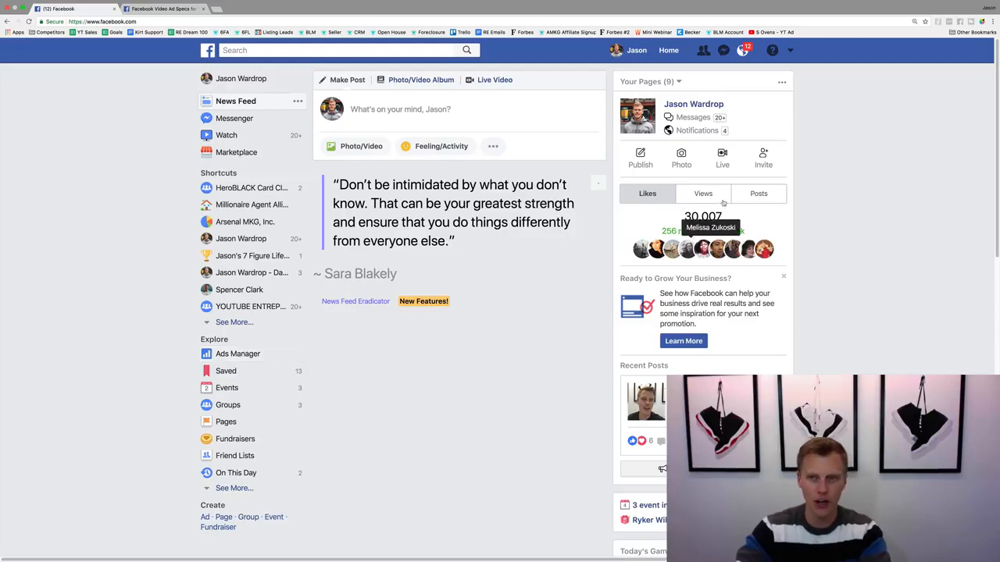
pyautogui.click(791, 51)
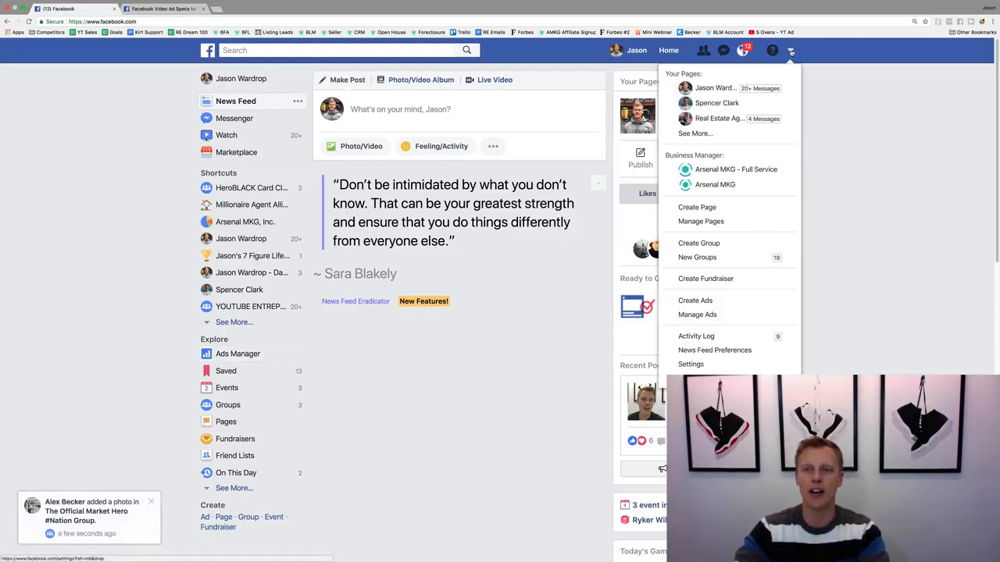
pyautogui.click(696, 301)
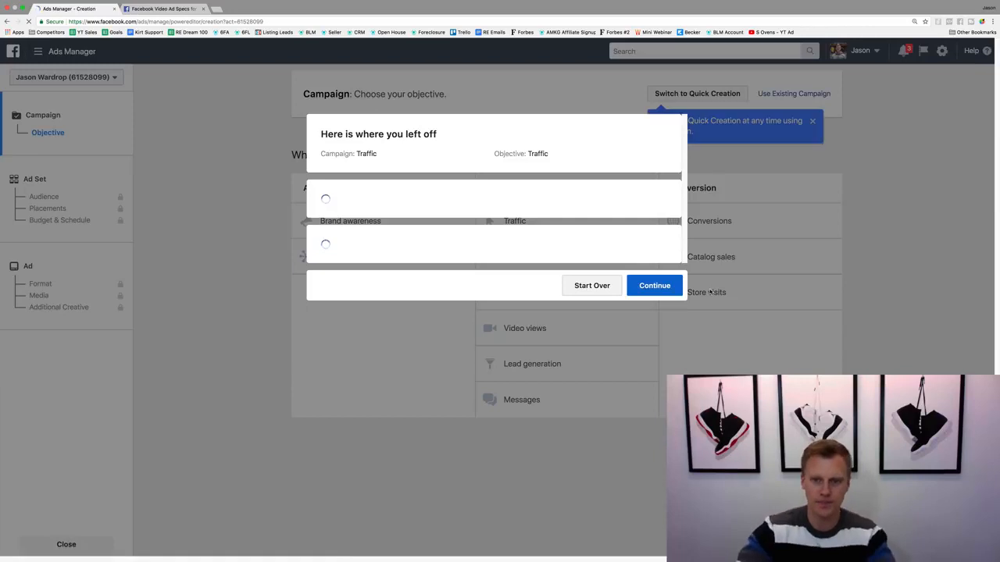
pyautogui.click(603, 474)
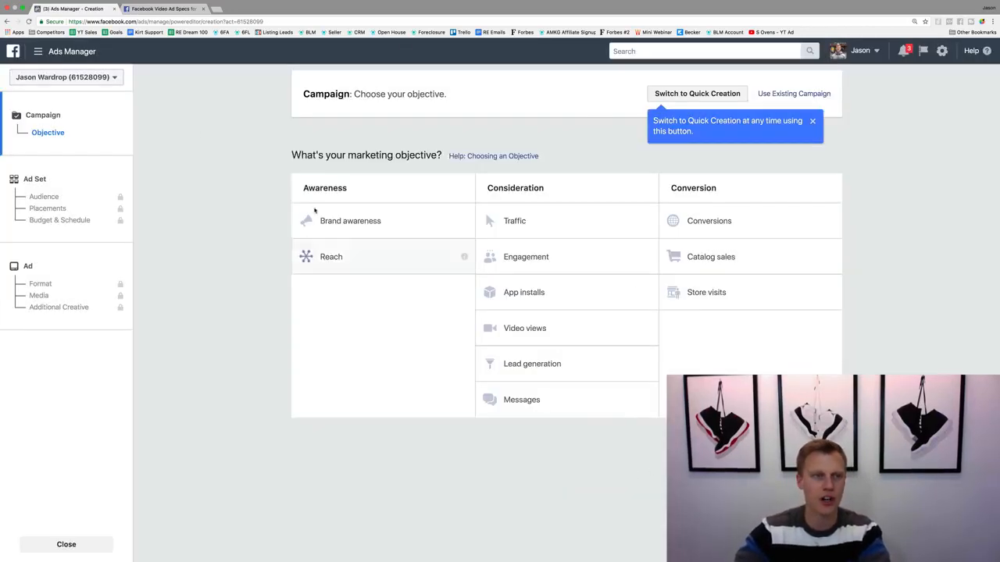
# - Go to the campaign management overview and dismiss the welcome message, tour tip and Advertiser Help
pyautogui.click(64, 51)
pyautogui.click(54, 115)
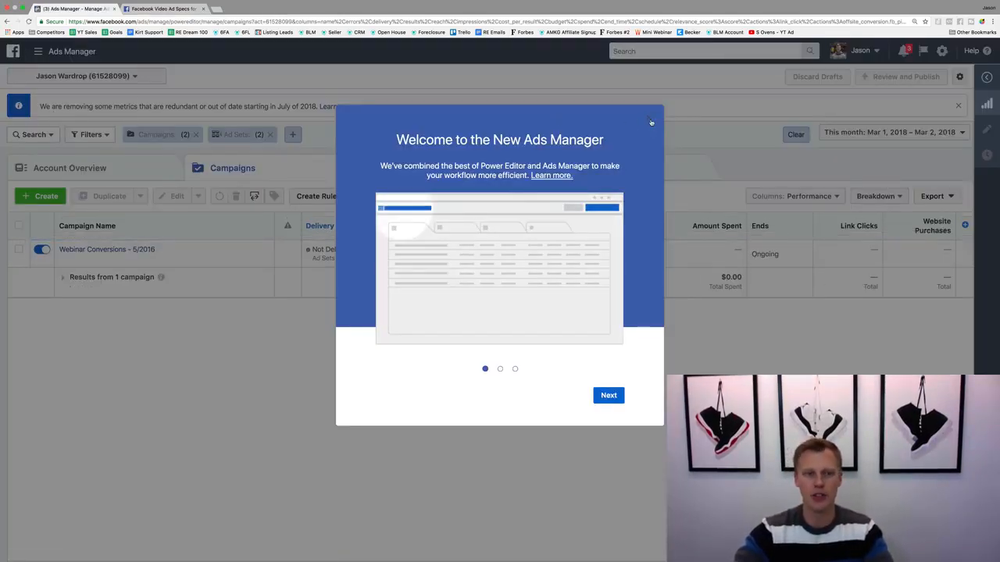
pyautogui.click(650, 121)
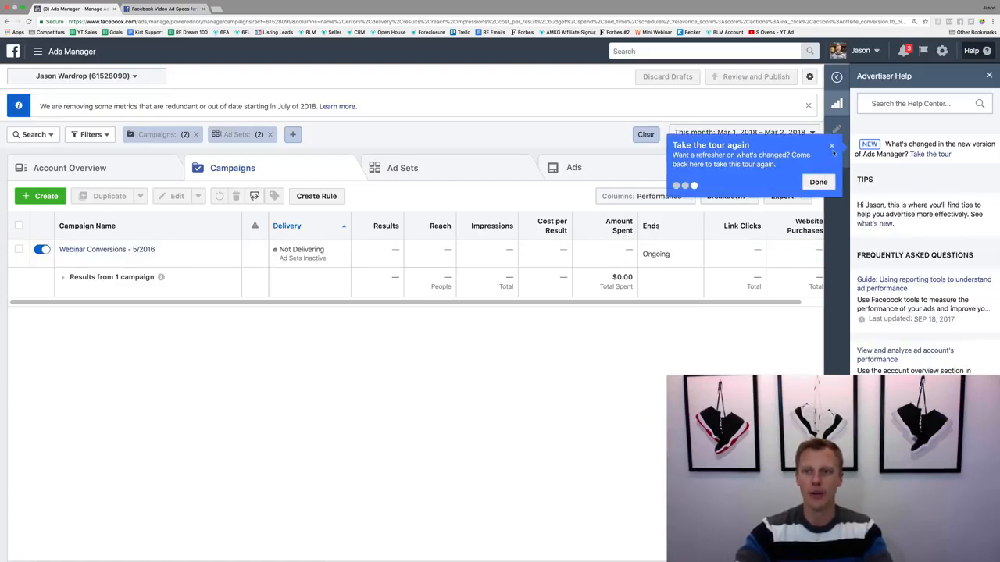
pyautogui.click(831, 146)
pyautogui.click(988, 76)
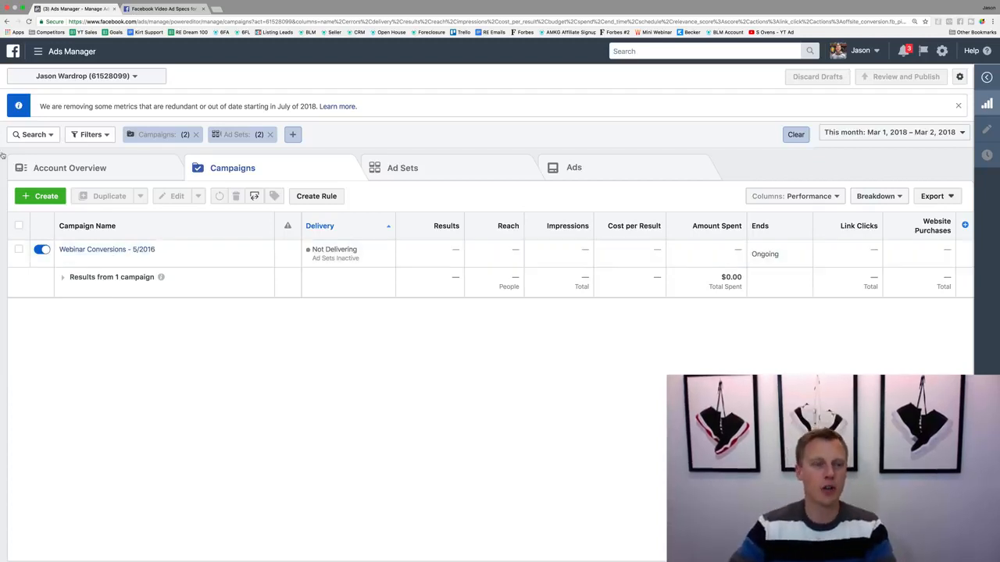
# - Create a new campaign with the Traffic objective, name it "Instagram (Demo)", and continue to the ad set
pyautogui.click(38, 196)
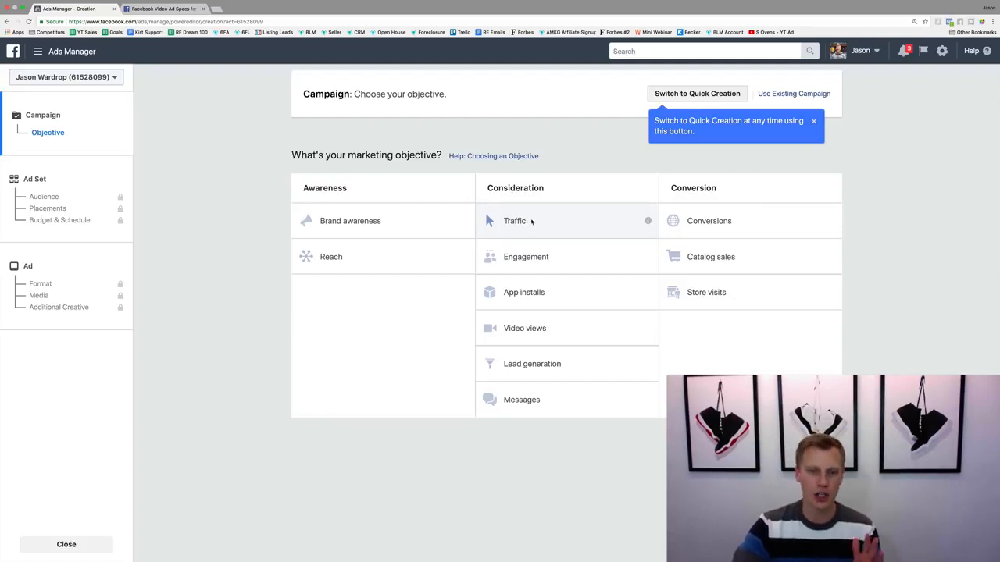
pyautogui.click(531, 222)
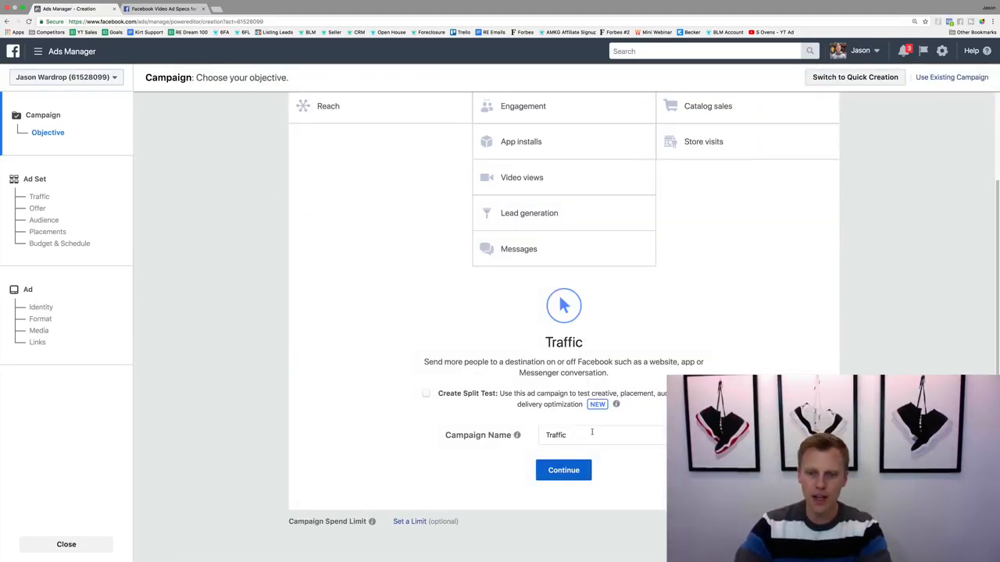
pyautogui.moveTo(592, 432); pyautogui.dragTo(546, 430)
pyautogui.write('Instagram (Demo')
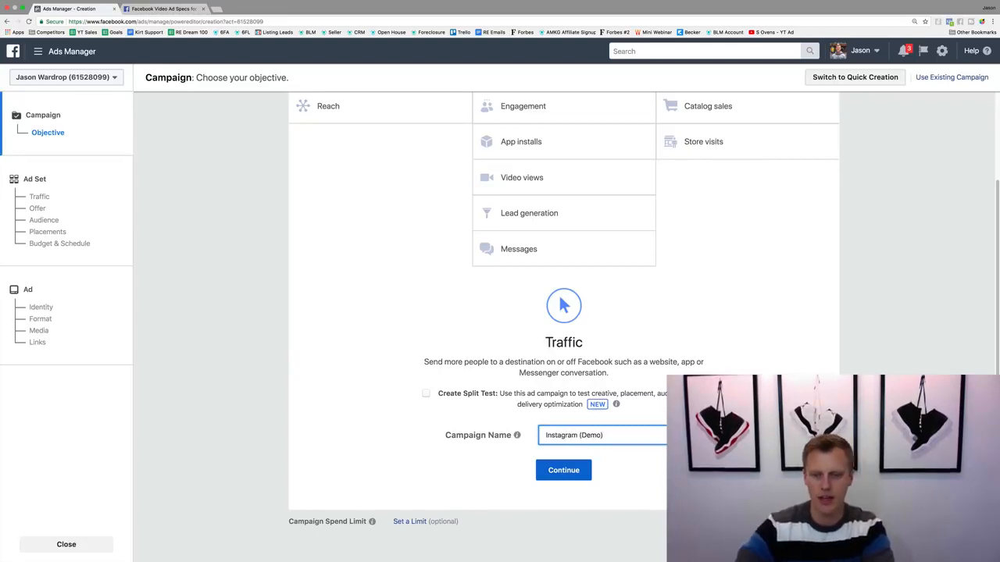
pyautogui.click(556, 471)
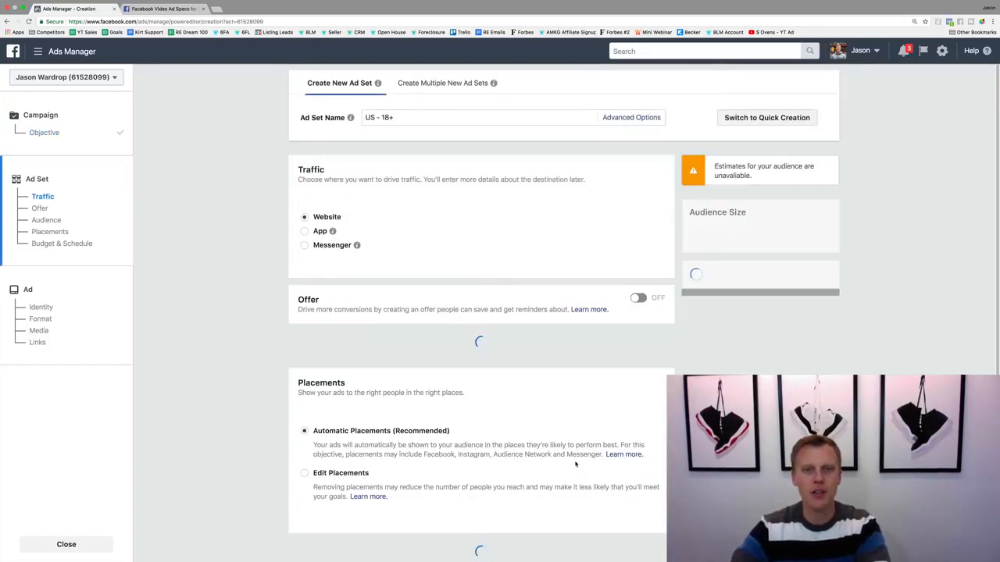
# - Name the ad set "Instagram Advertising (Demo)"
pyautogui.moveTo(412, 116); pyautogui.dragTo(359, 118)
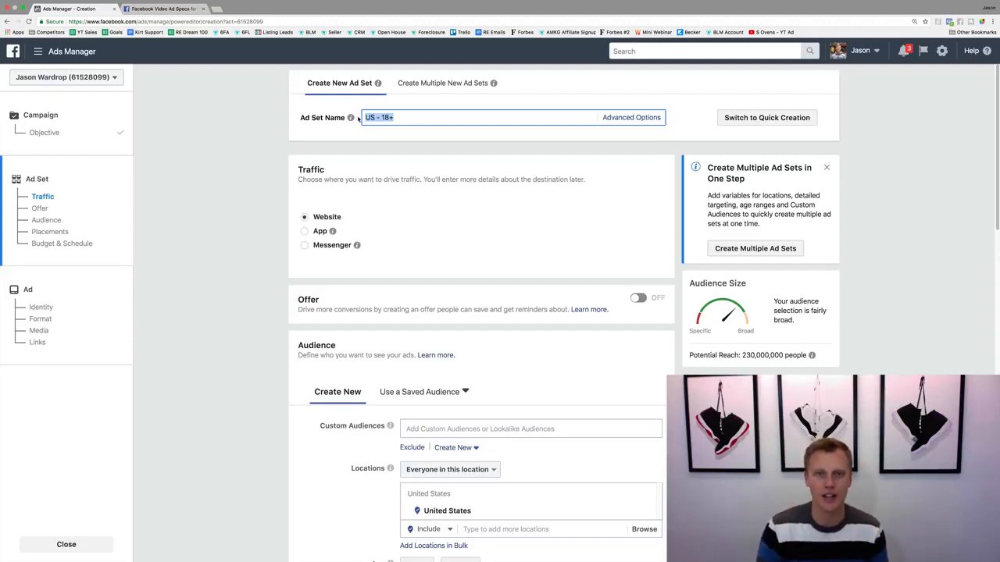
pyautogui.write('Insta')
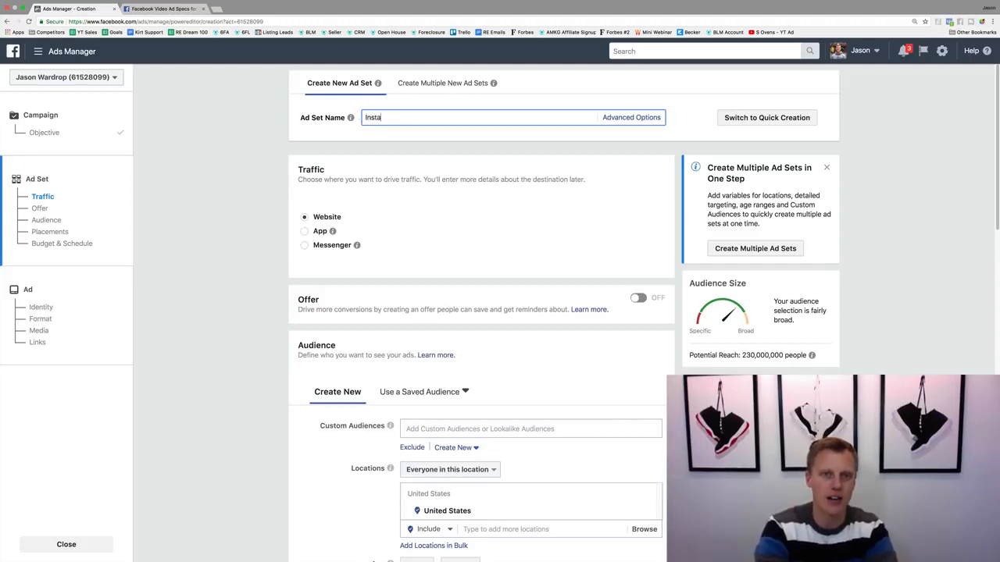
pyautogui.write('gram Advertisi')
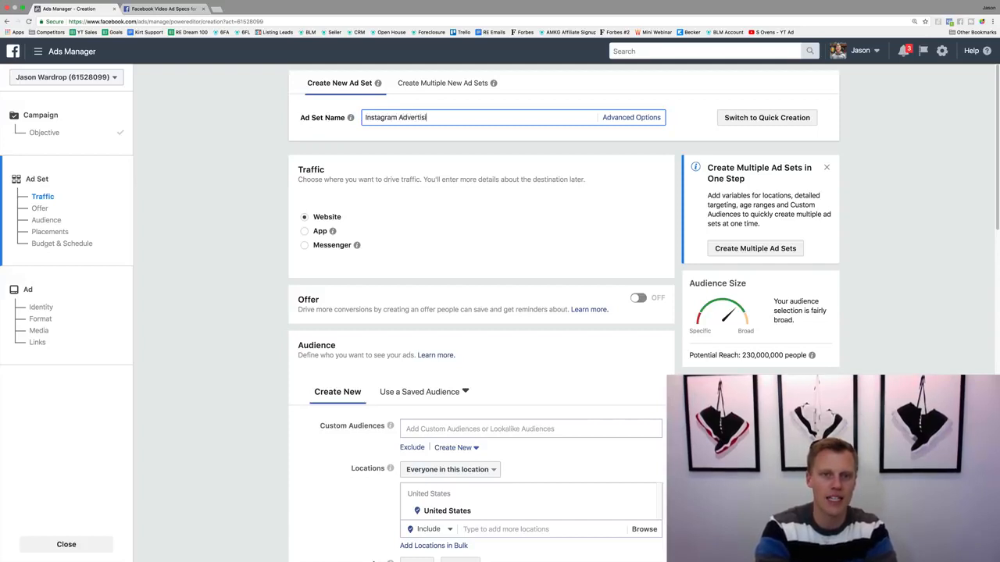
pyautogui.write('ng (Demo)')
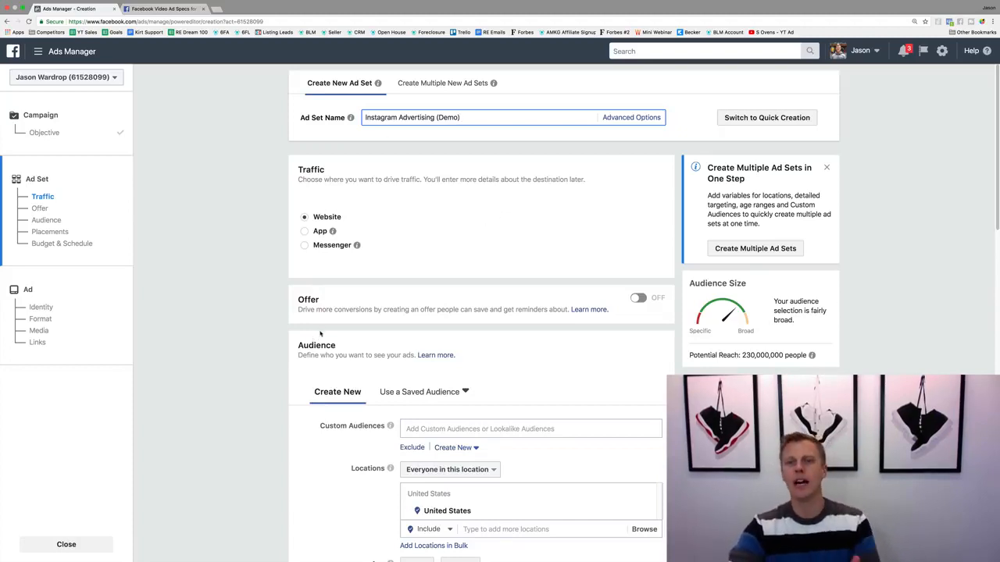
# - Replace the United States with New York, New York as the audience's target location
pyautogui.scroll(-3, 319, 335)
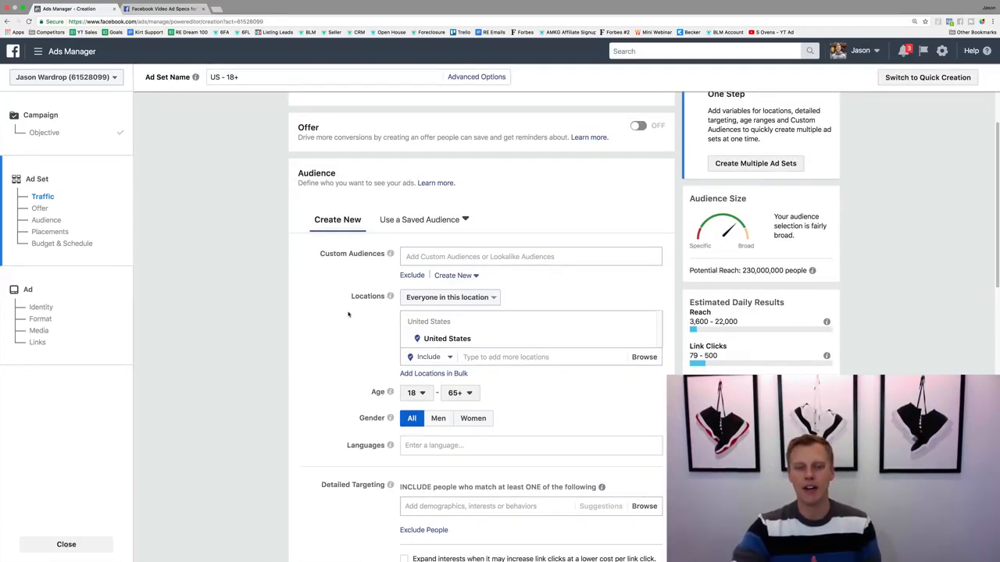
pyautogui.scroll(-1, 348, 311)
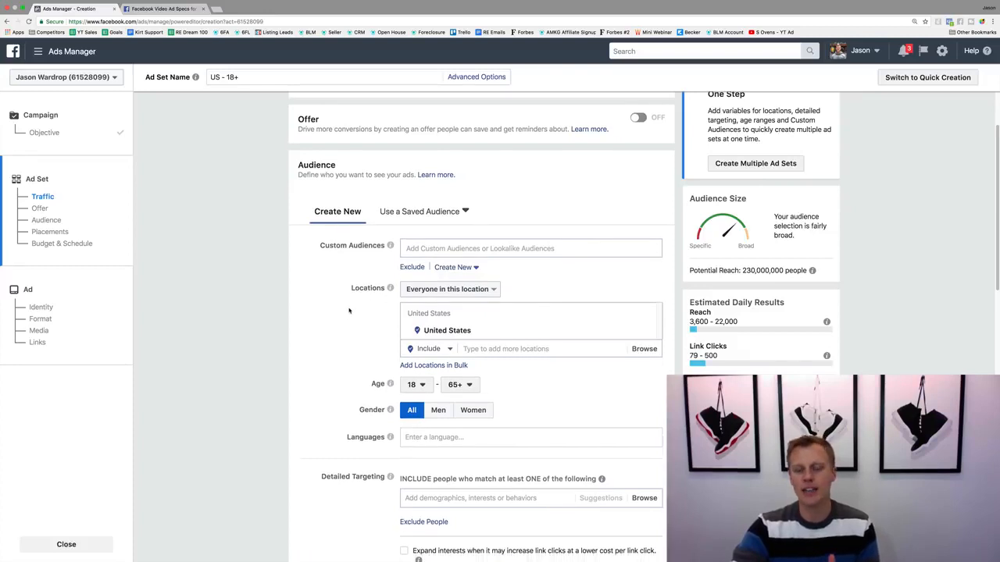
pyautogui.moveTo(567, 337)
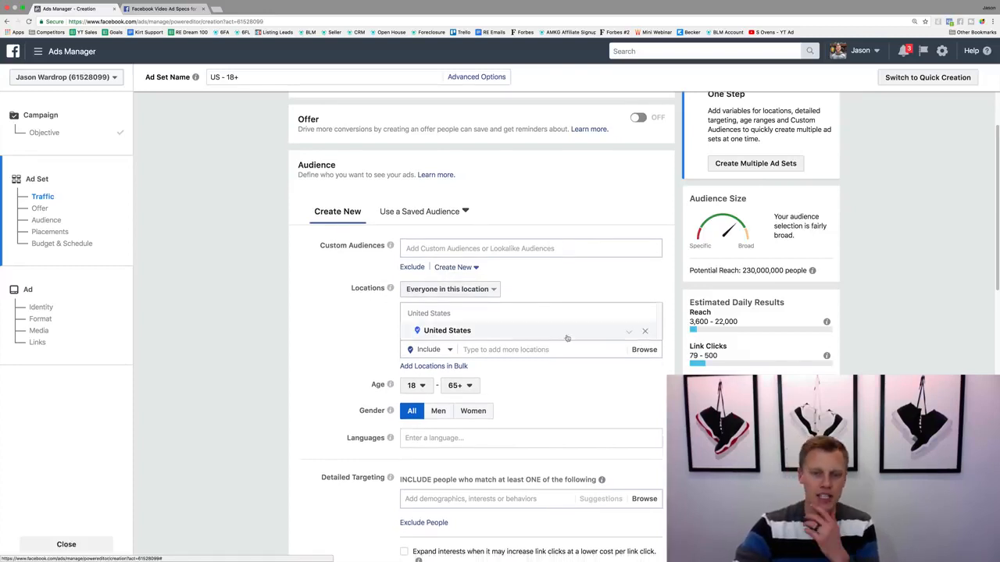
pyautogui.click(645, 333)
pyautogui.write('N')
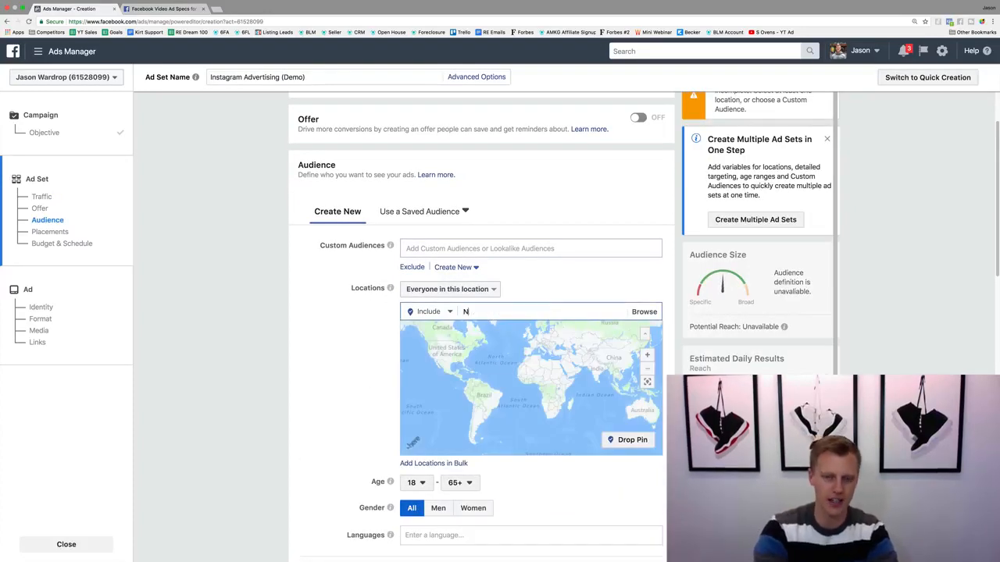
pyautogui.write('ew York City')
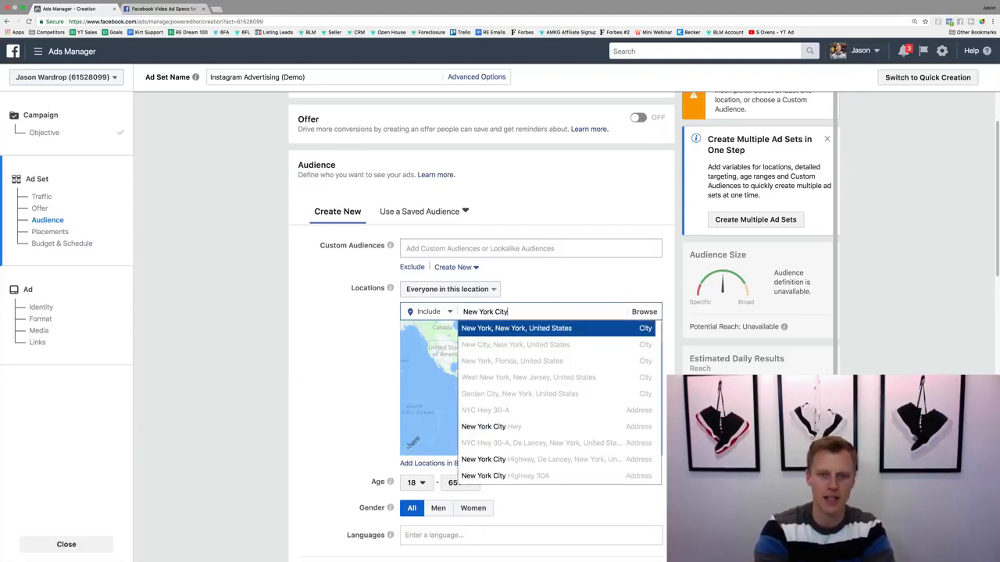
pyautogui.click(518, 330)
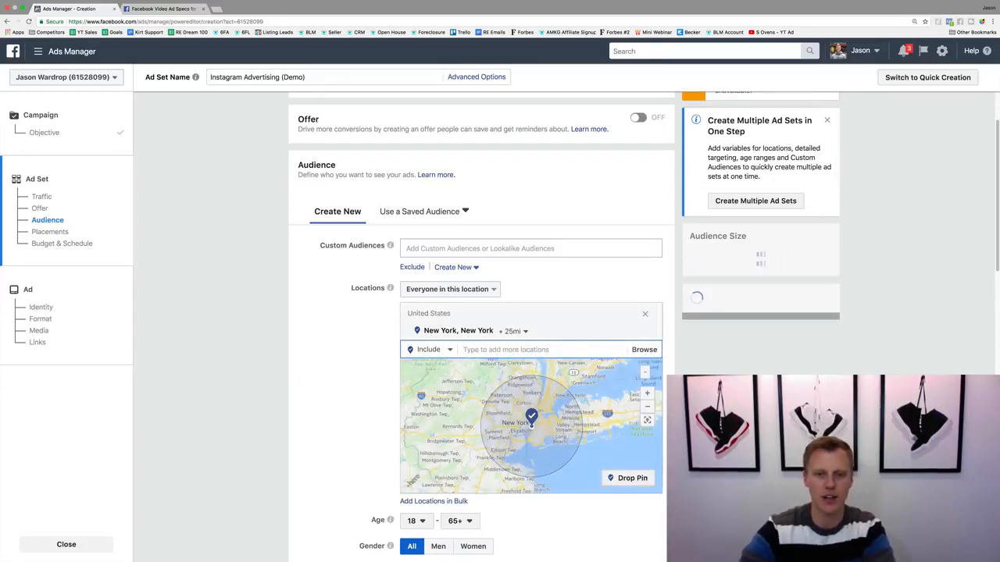
# - Set the targeting radius around New York to 10 miles and check the estimated audience size
pyautogui.click(516, 331)
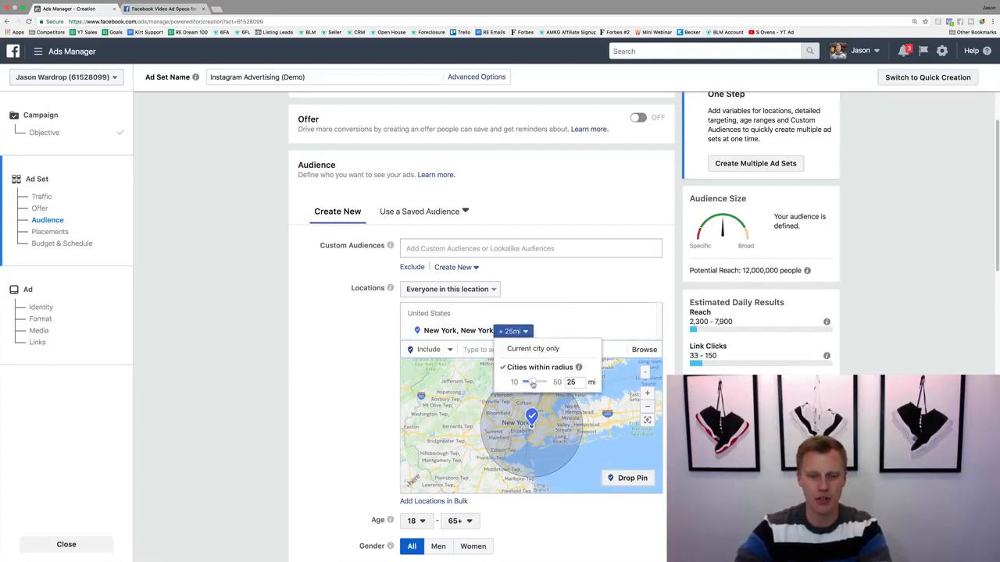
pyautogui.click(313, 410)
pyautogui.moveTo(805, 270)
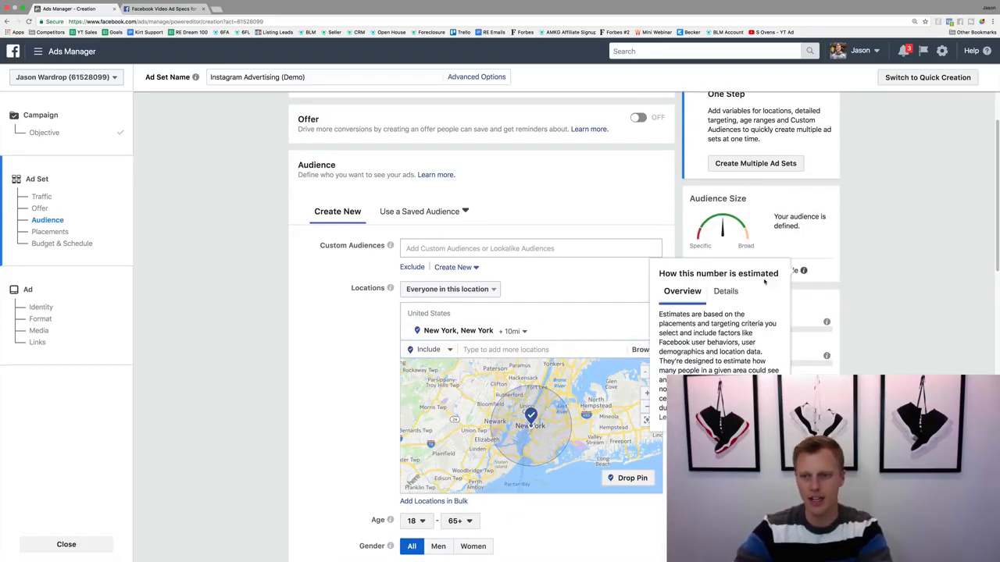
pyautogui.scroll(-2, 347, 426)
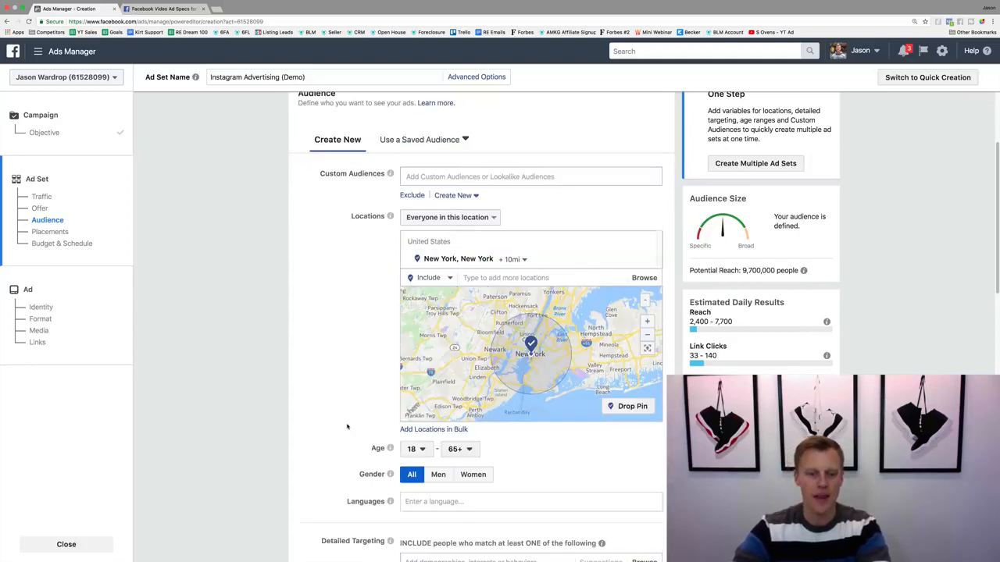
# - Set the audience's minimum age to 25 and add the Basketball interest to the detailed targeting
pyautogui.click(412, 449)
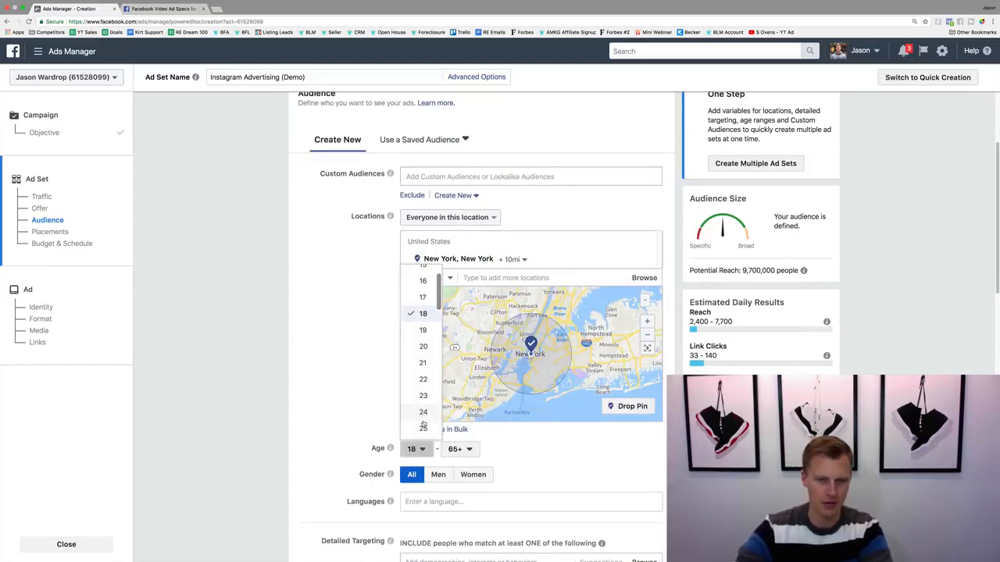
pyautogui.click(421, 428)
pyautogui.scroll(-4, 351, 438)
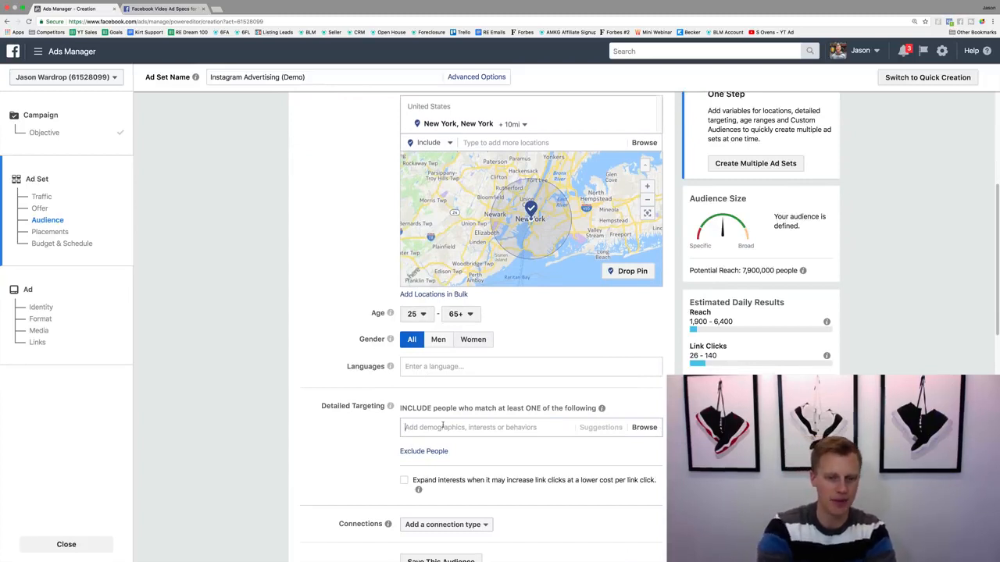
pyautogui.write('Basketball')
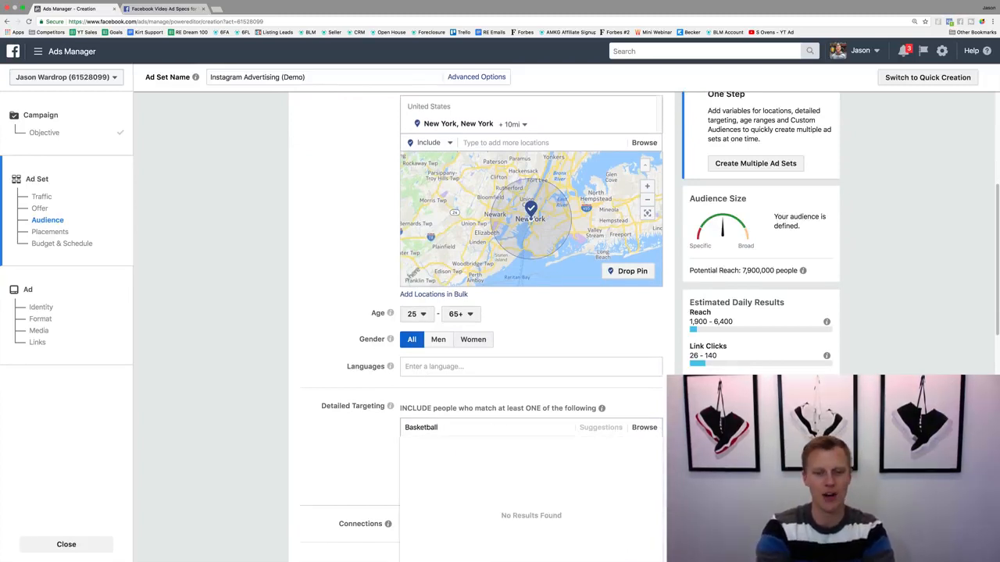
pyautogui.press('Return')
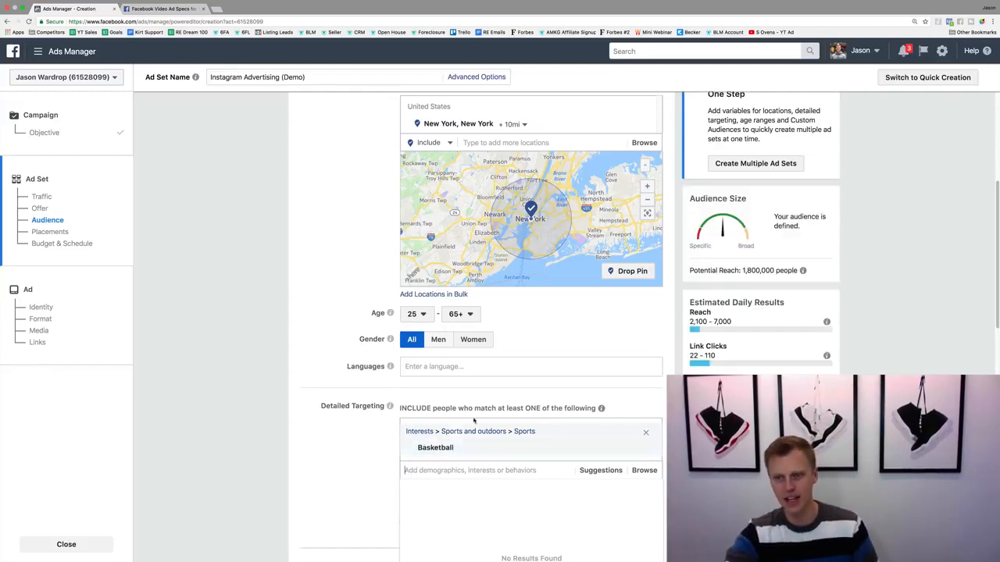
pyautogui.moveTo(740, 270); pyautogui.dragTo(804, 270)
pyautogui.click(844, 284)
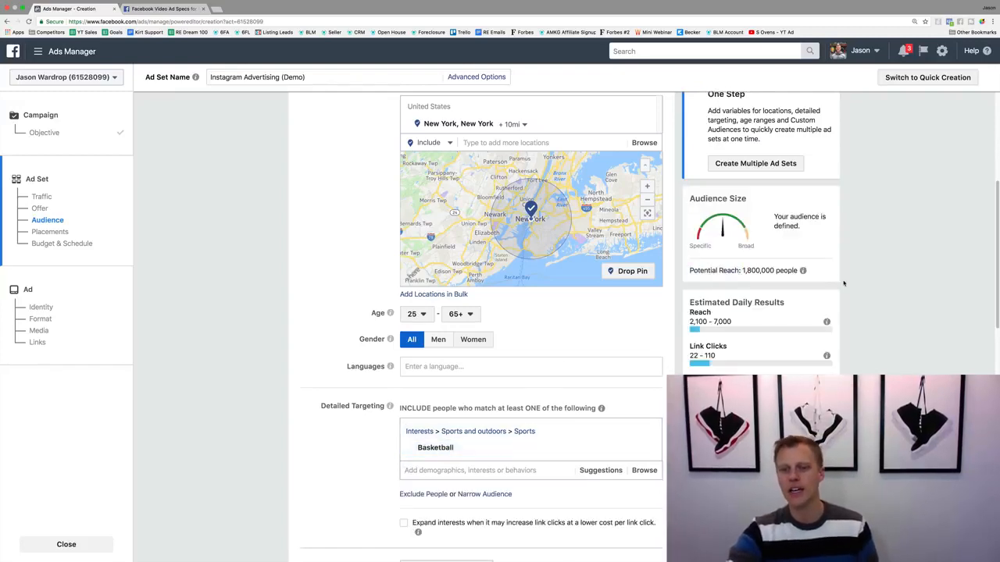
# - Switch the ad set from Automatic Placements to Edit Placements
pyautogui.scroll(-8, 336, 435)
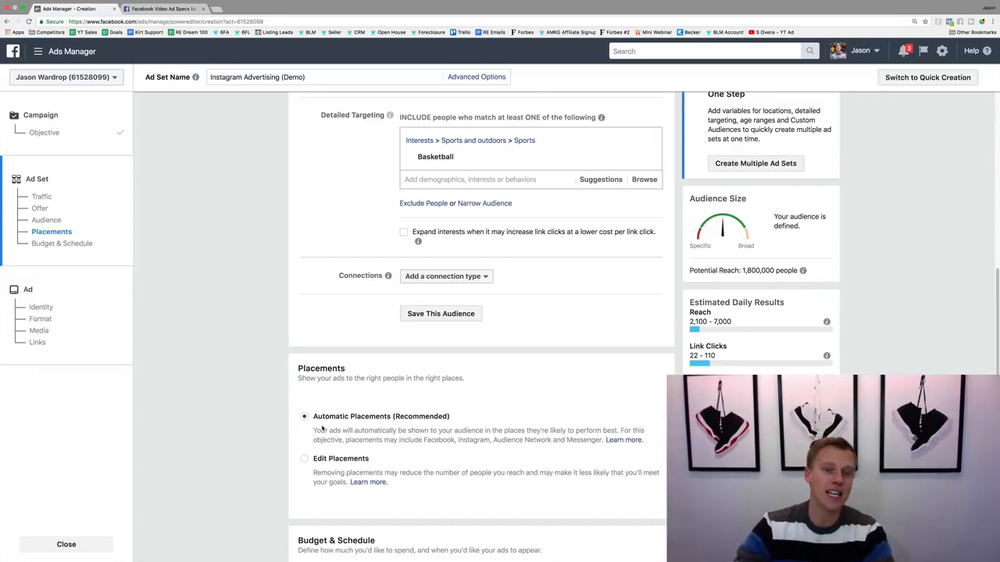
pyautogui.click(314, 419)
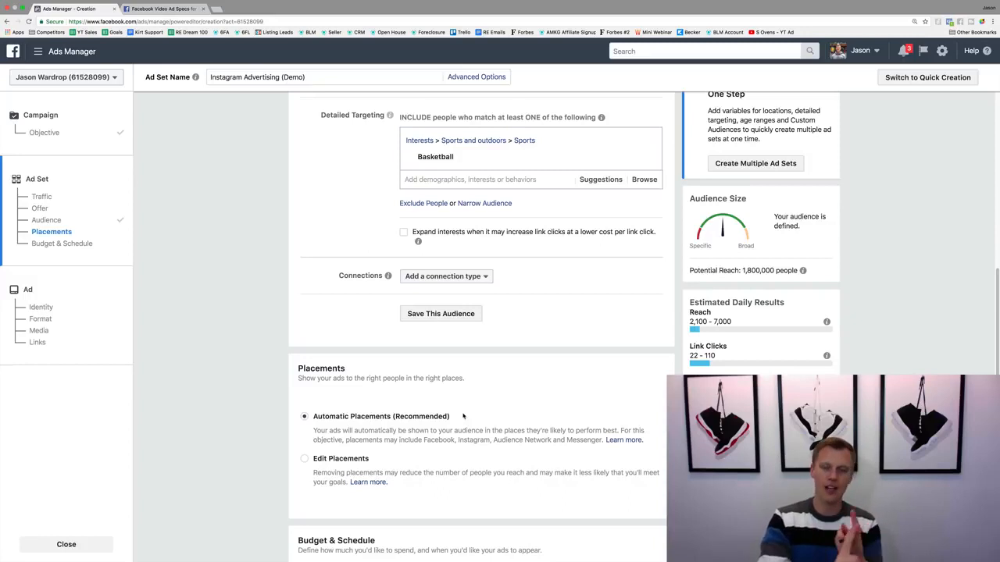
pyautogui.click(304, 462)
pyautogui.scroll(-2, 268, 442)
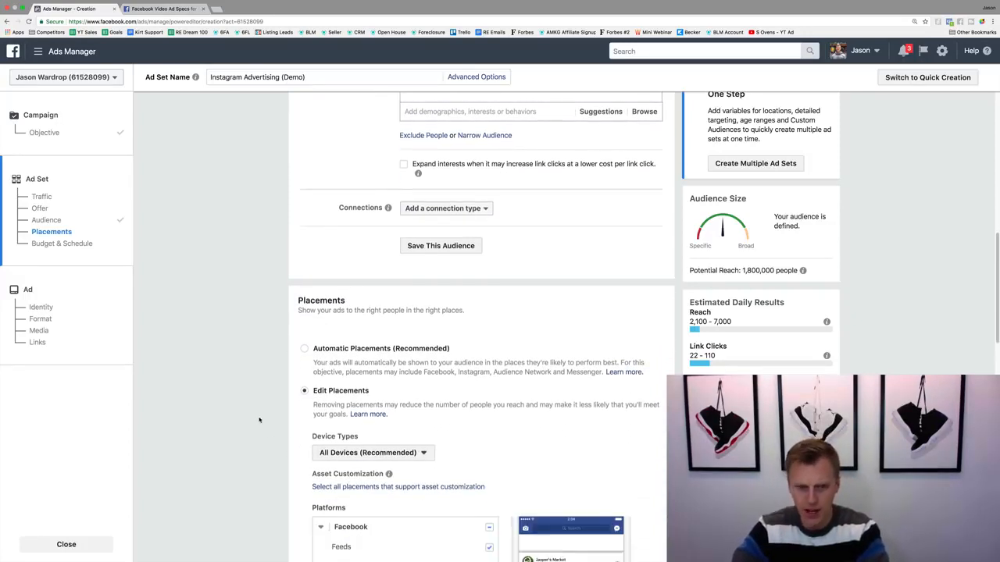
# - Try the Mobile Only and Desktop Only device types and go back to All Devices (Recommended)
pyautogui.scroll(-5, 259, 420)
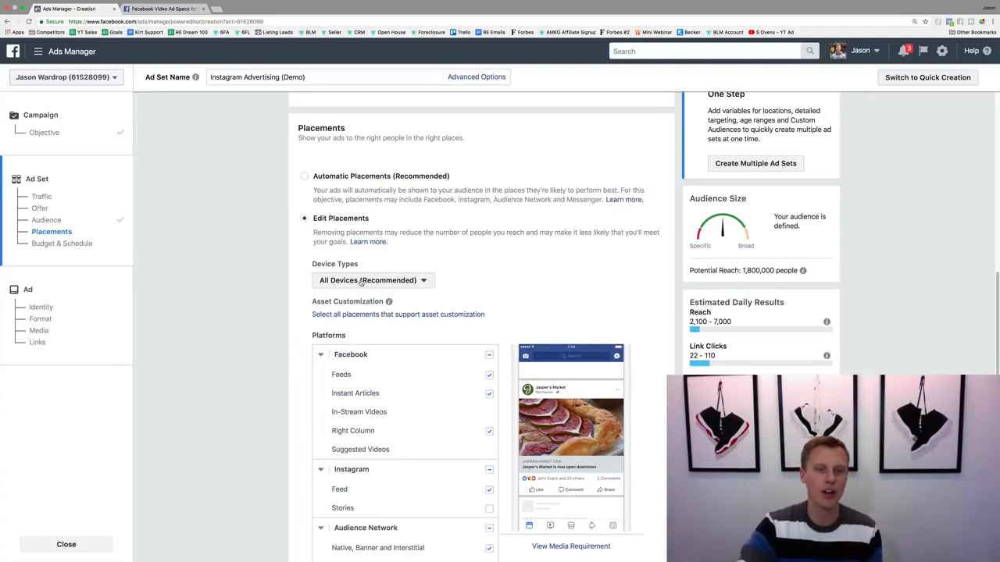
pyautogui.click(361, 282)
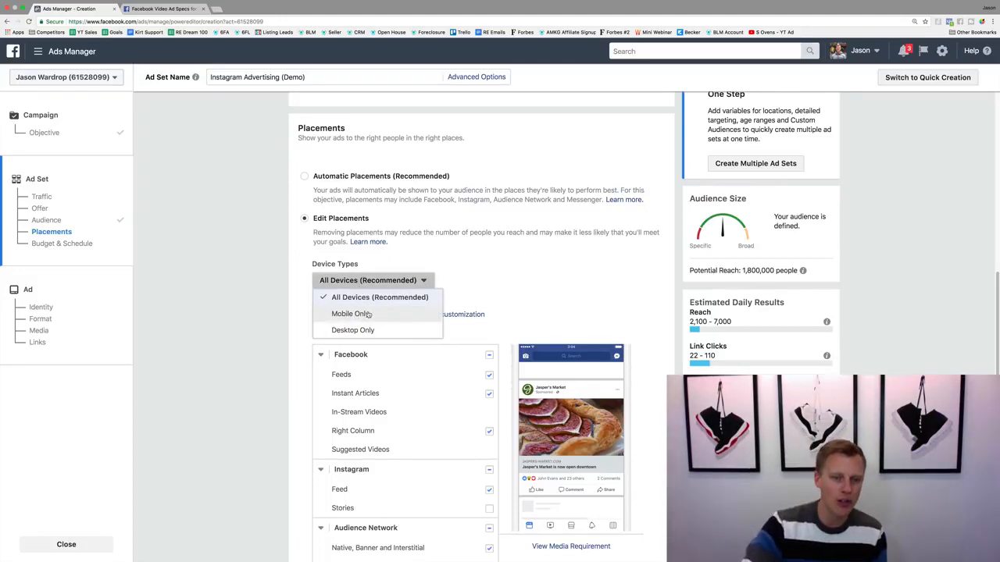
pyautogui.click(367, 313)
pyautogui.click(368, 283)
pyautogui.click(355, 330)
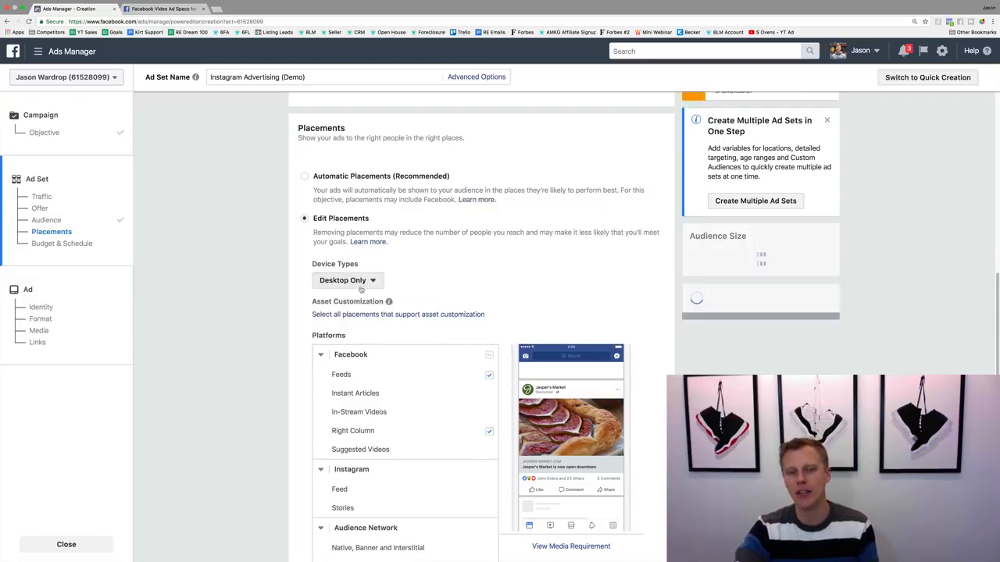
pyautogui.click(361, 281)
pyautogui.click(363, 297)
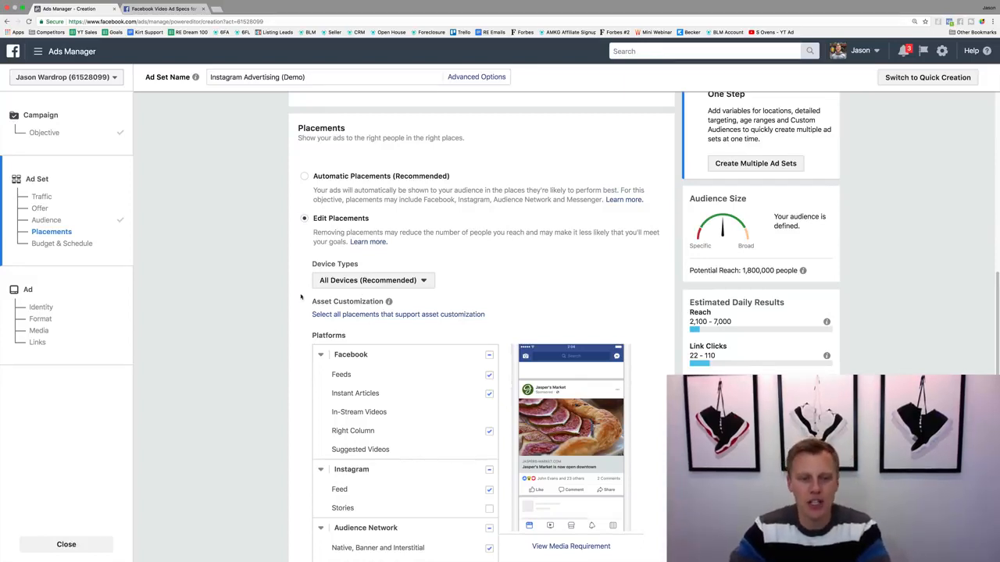
# - Remove Facebook, Audience Network and Messenger from the ad set's platforms, keeping only Instagram
pyautogui.scroll(-3, 282, 301)
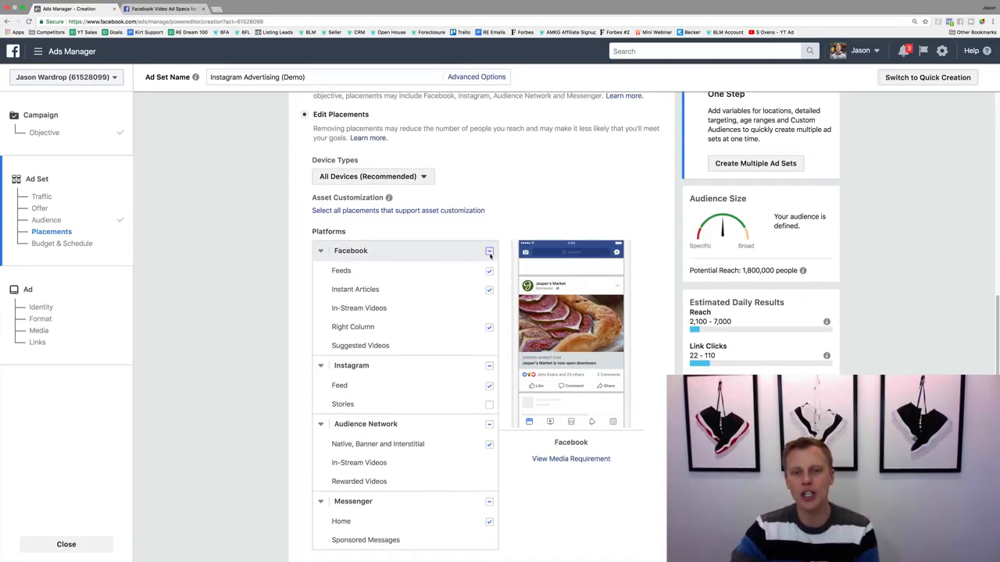
pyautogui.click(488, 251)
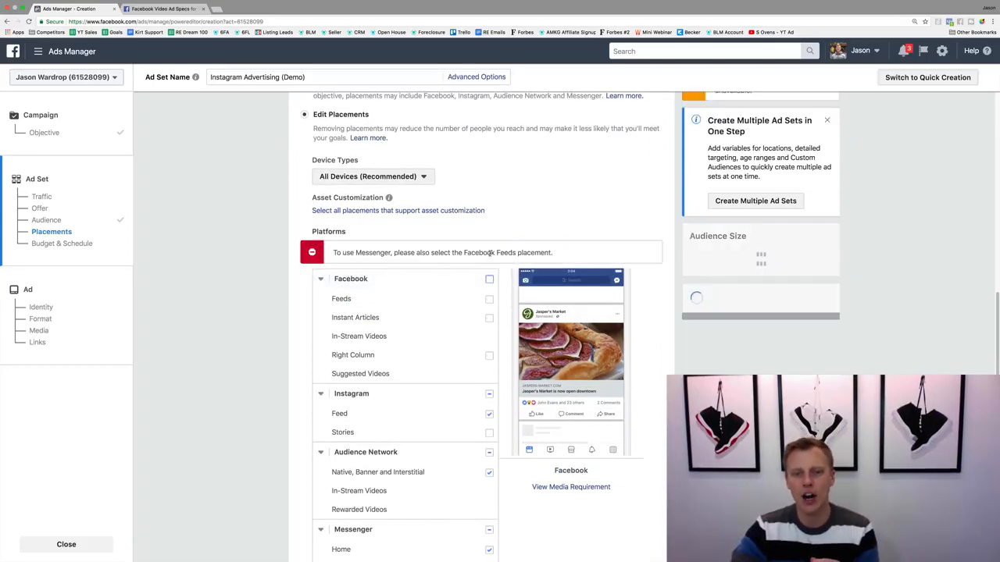
pyautogui.click(489, 453)
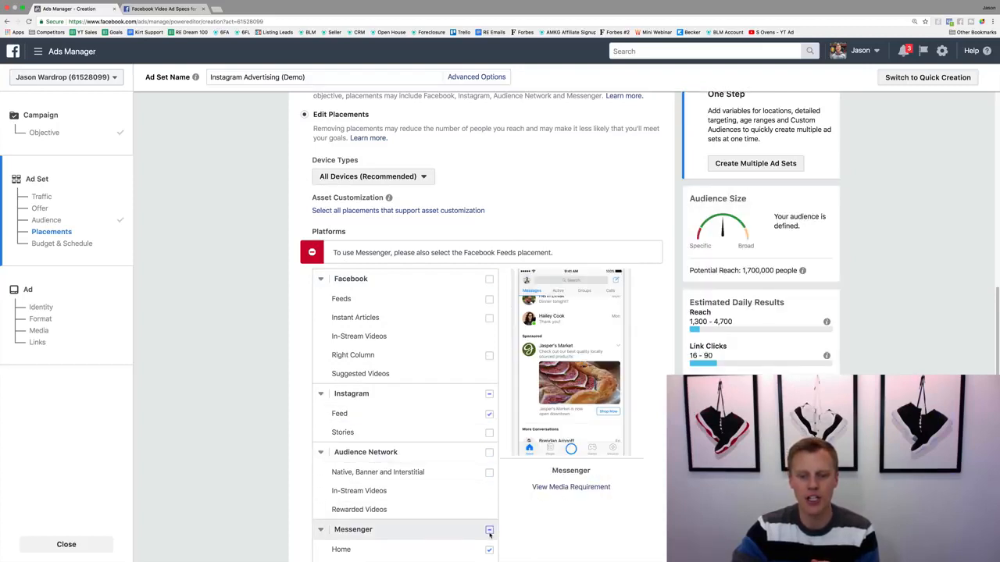
pyautogui.click(489, 530)
pyautogui.scroll(-2, 270, 453)
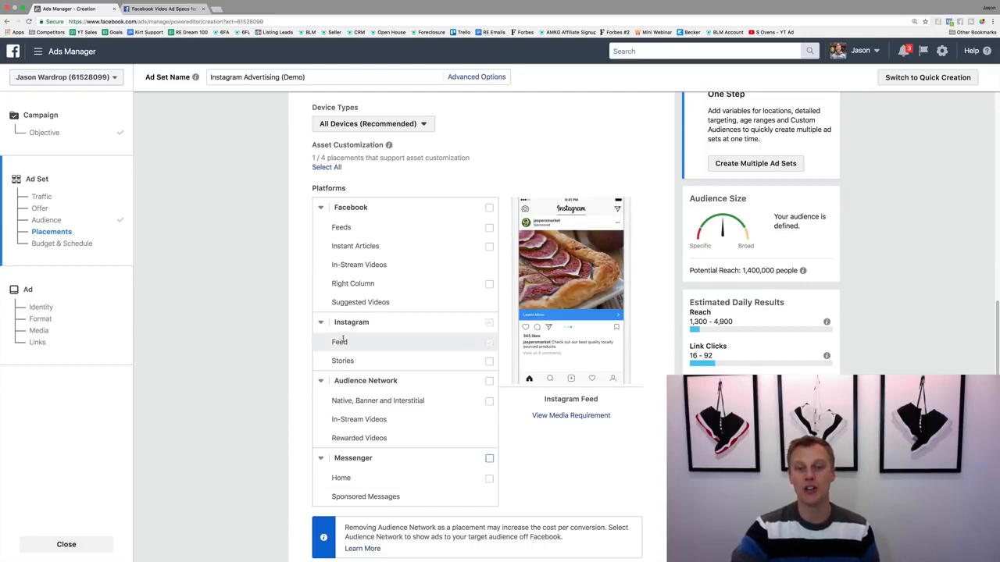
# - Look up the Instagram Feed video length requirement in the open Facebook ads guide and return to the ad set in Ads Manager
pyautogui.click(179, 11)
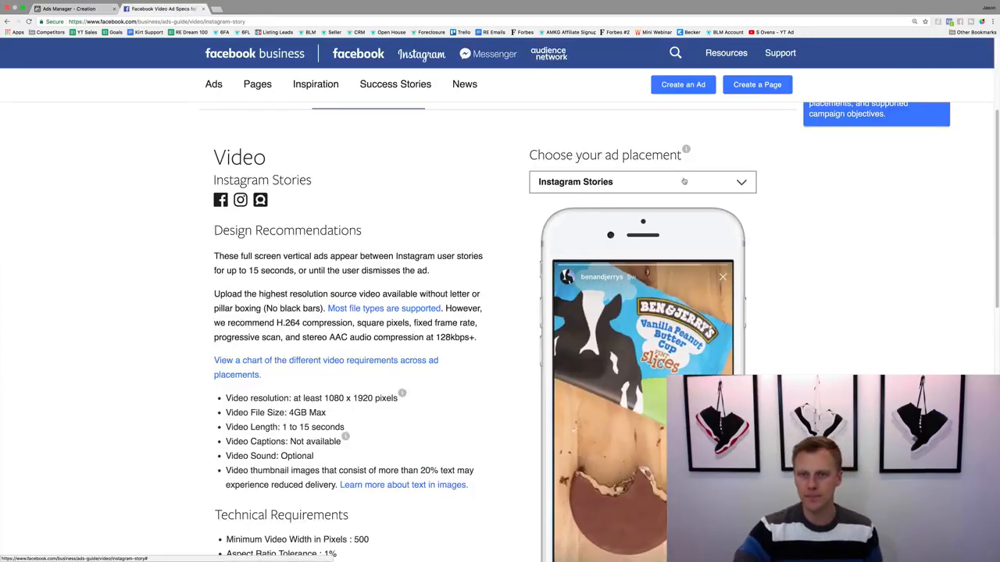
pyautogui.click(681, 185)
pyautogui.click(574, 330)
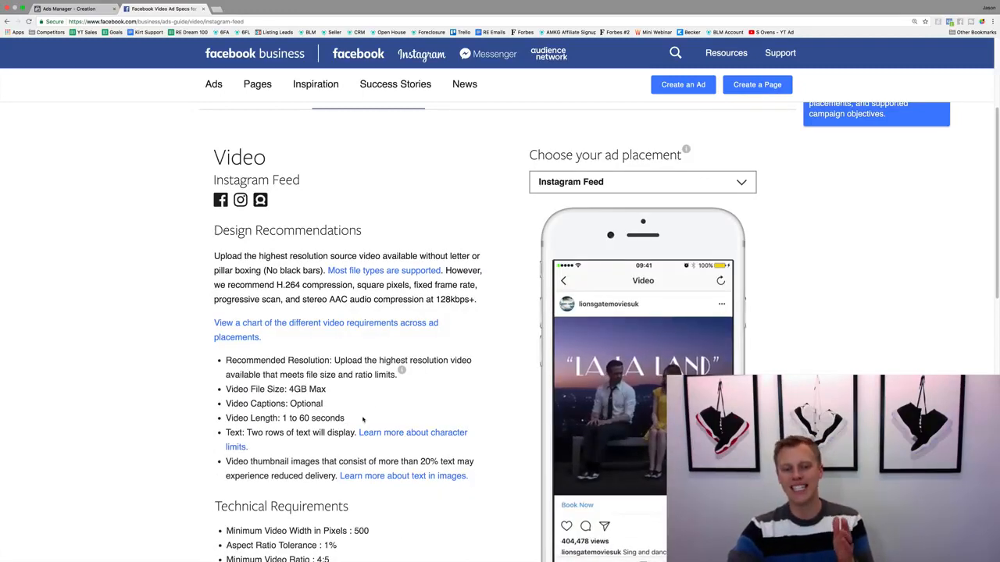
pyautogui.moveTo(346, 419); pyautogui.dragTo(219, 420)
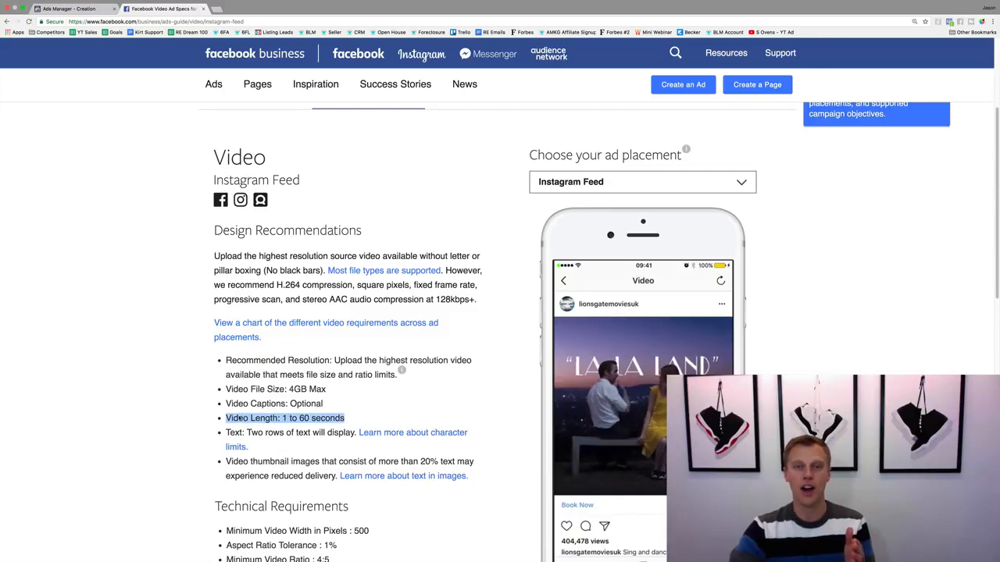
pyautogui.click(70, 9)
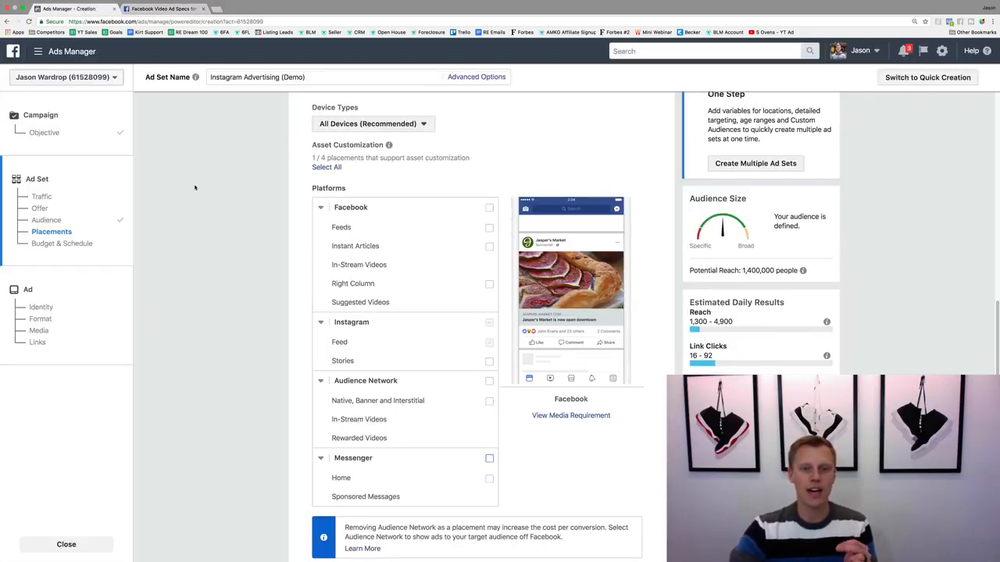
# - Add Instagram Stories as a placement alongside the Instagram Feed
pyautogui.click(489, 361)
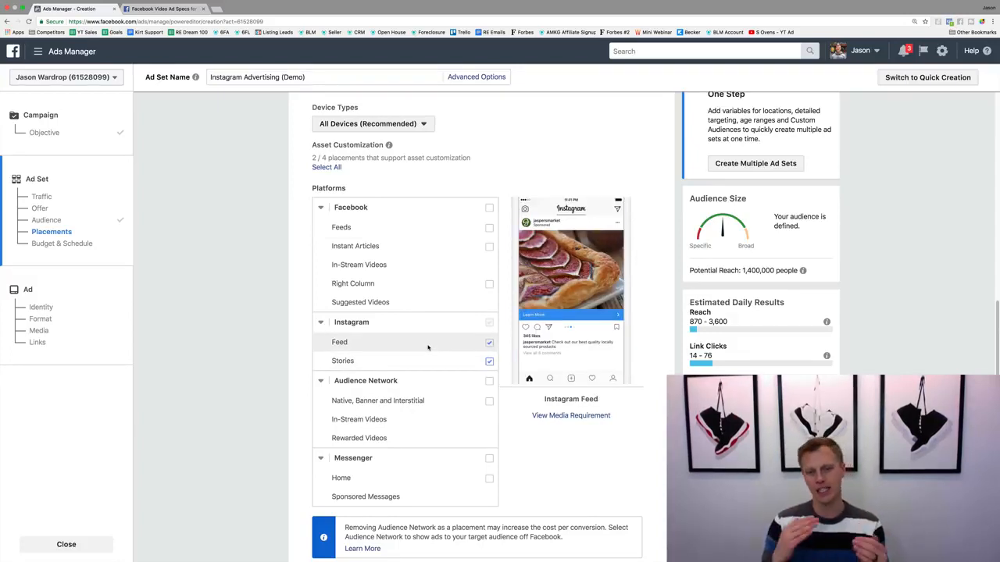
pyautogui.click(490, 362)
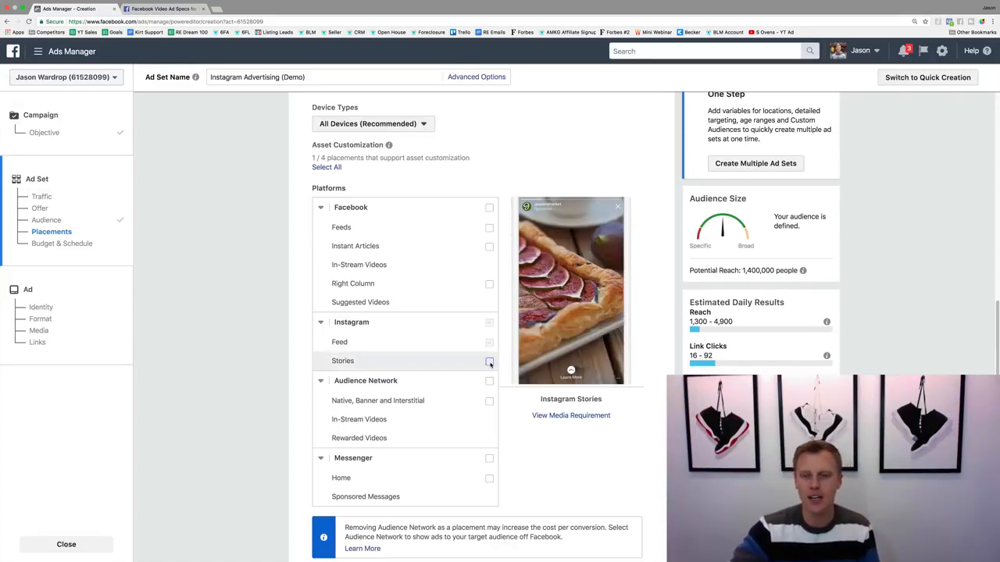
pyautogui.click(489, 362)
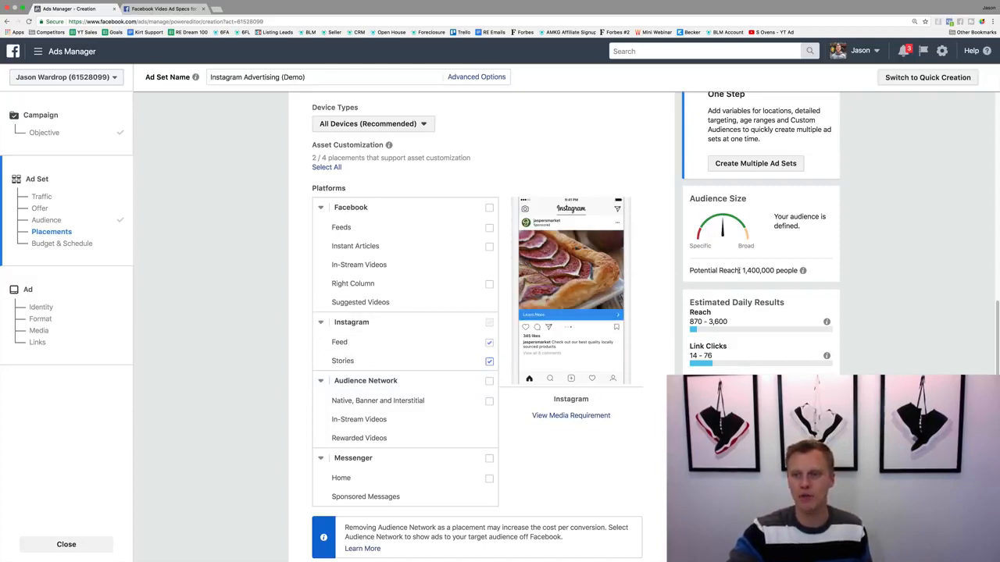
# - Try a lifetime budget of $100 for the ad set
pyautogui.scroll(-5, 647, 300)
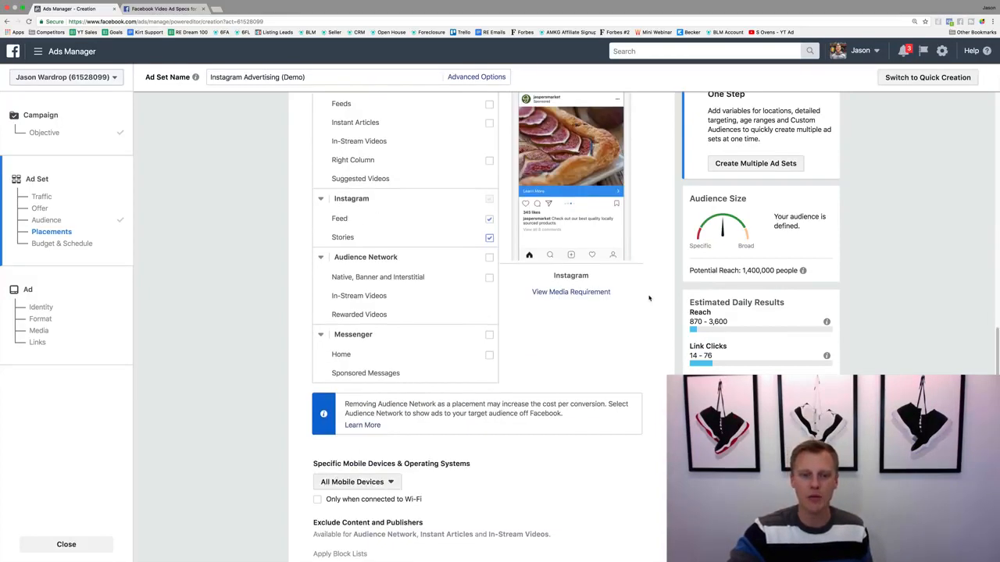
pyautogui.scroll(-2, 645, 296)
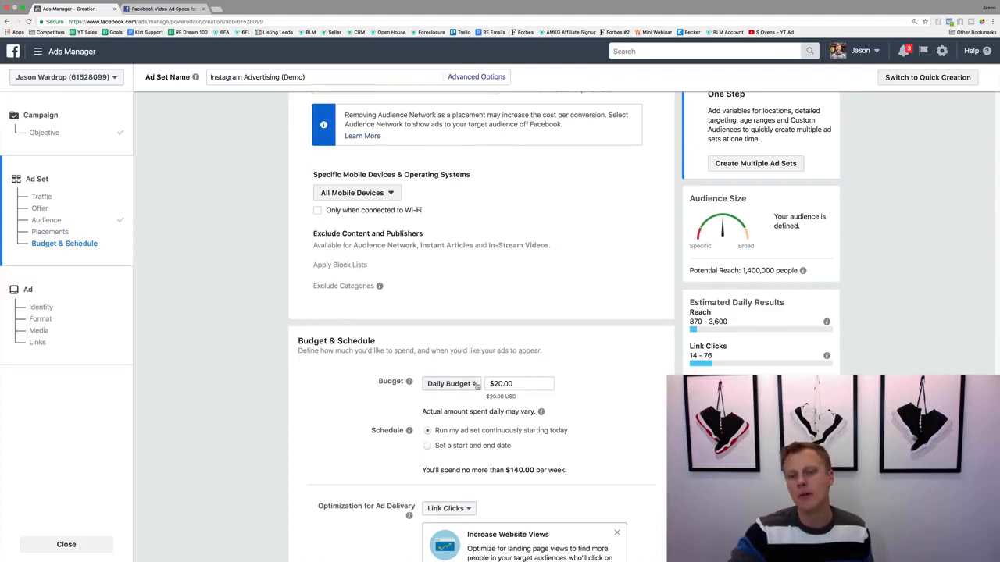
pyautogui.click(450, 384)
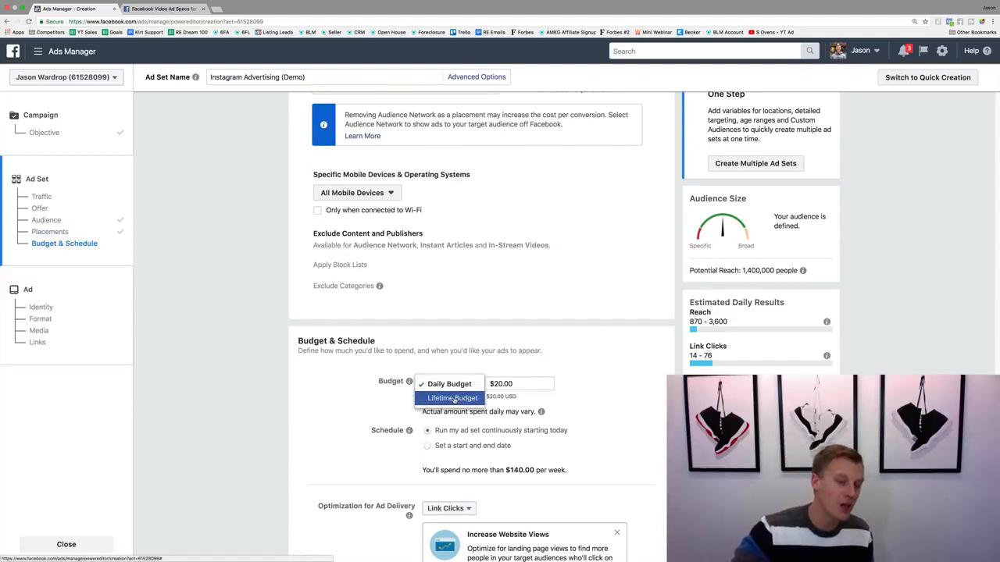
pyautogui.click(640, 375)
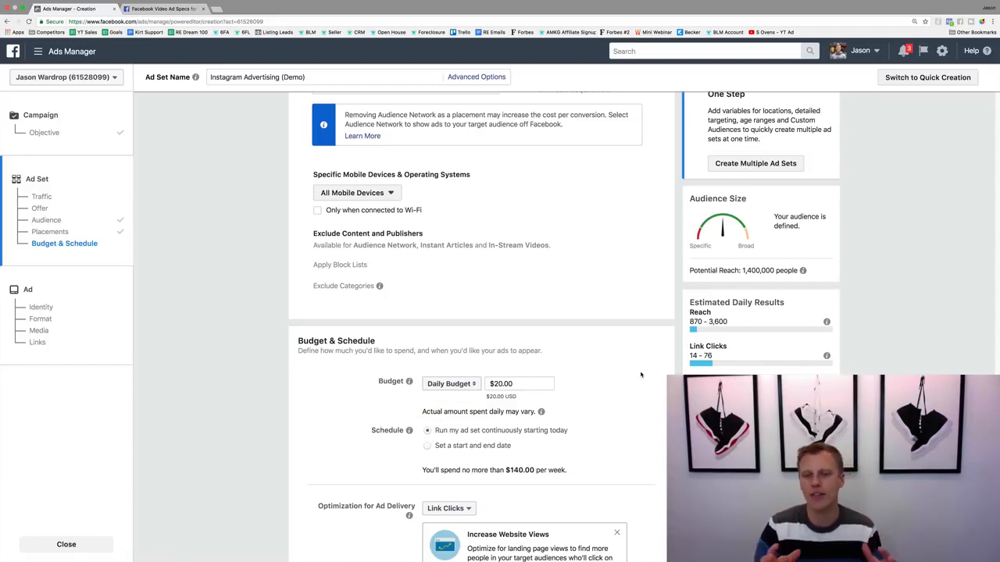
pyautogui.click(450, 384)
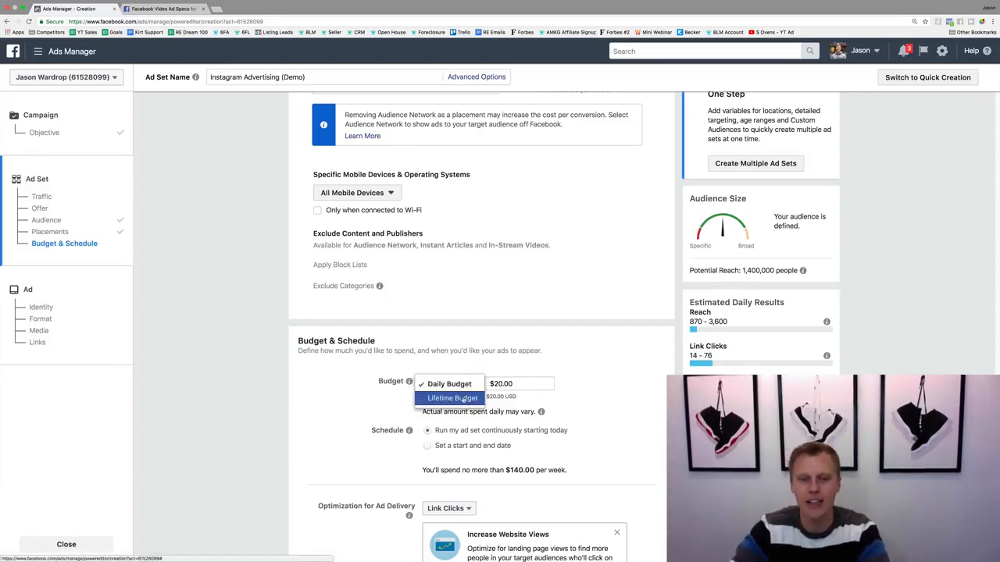
pyautogui.click(462, 399)
pyautogui.moveTo(513, 384); pyautogui.dragTo(505, 384)
pyautogui.write('100')
pyautogui.press('BackSpace')
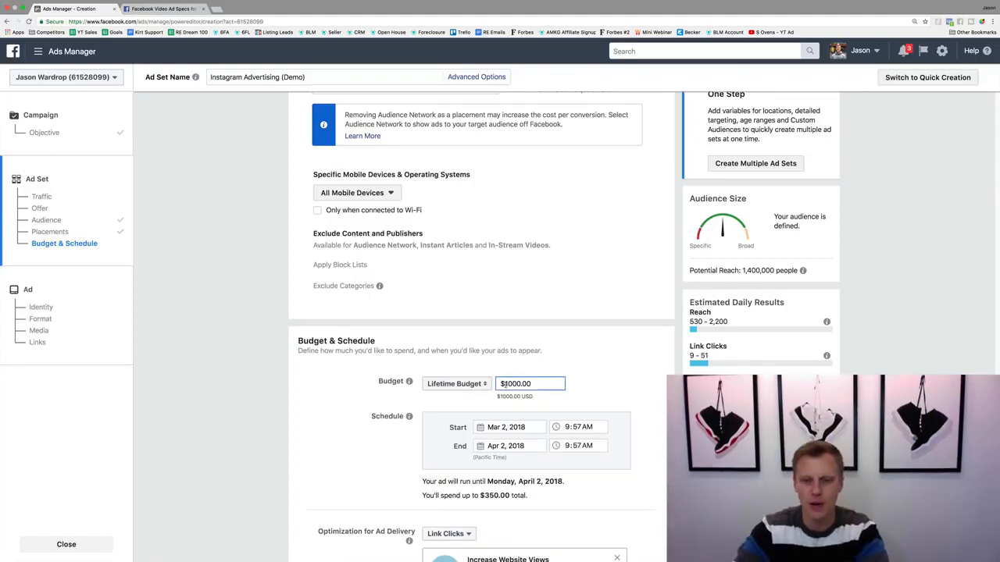
pyautogui.click(641, 361)
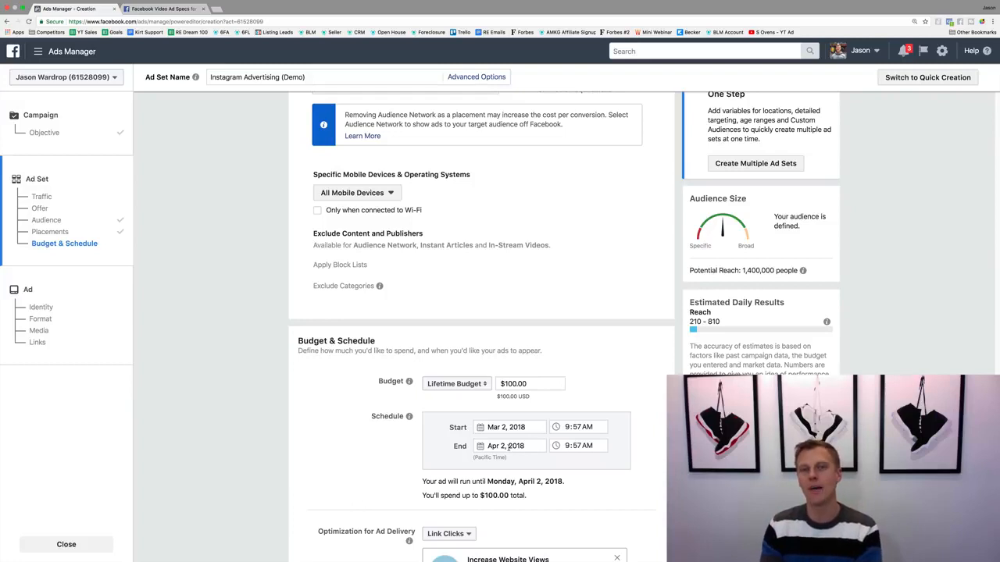
# - Set a daily budget of $10 and schedule the ad set to run continuously starting today
pyautogui.click(455, 386)
pyautogui.click(456, 372)
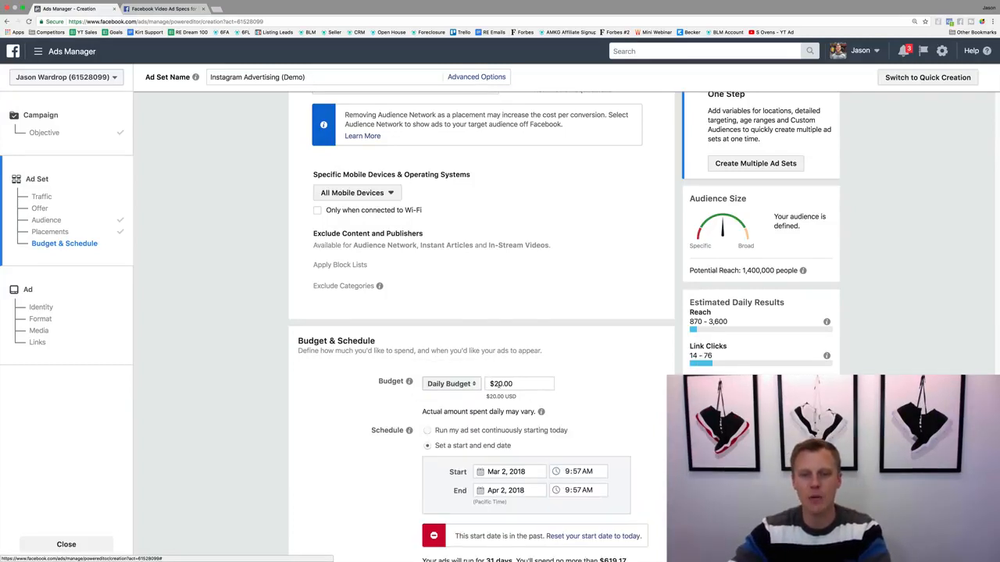
pyautogui.moveTo(504, 384); pyautogui.dragTo(493, 384)
pyautogui.write('10')
pyautogui.click(607, 385)
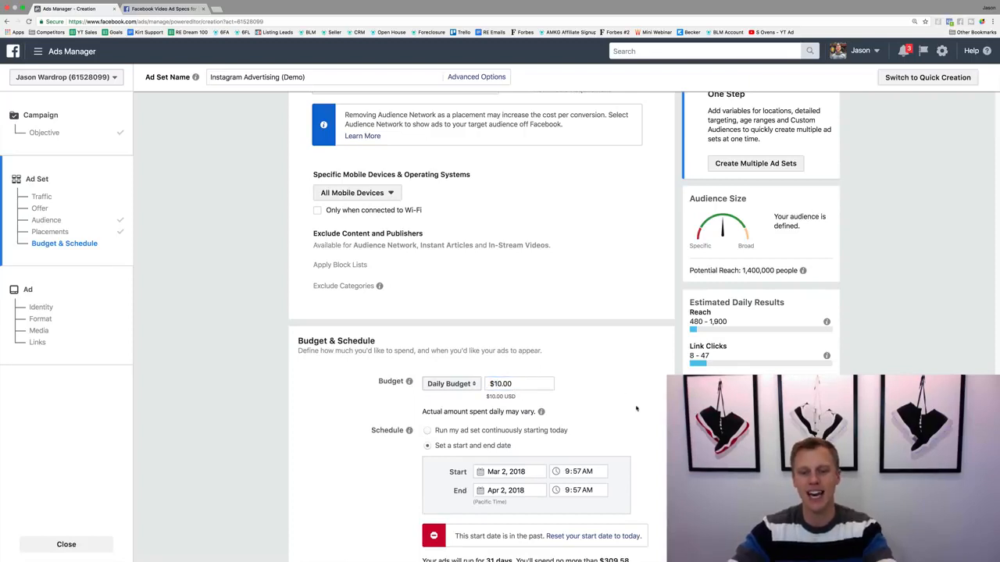
pyautogui.click(426, 432)
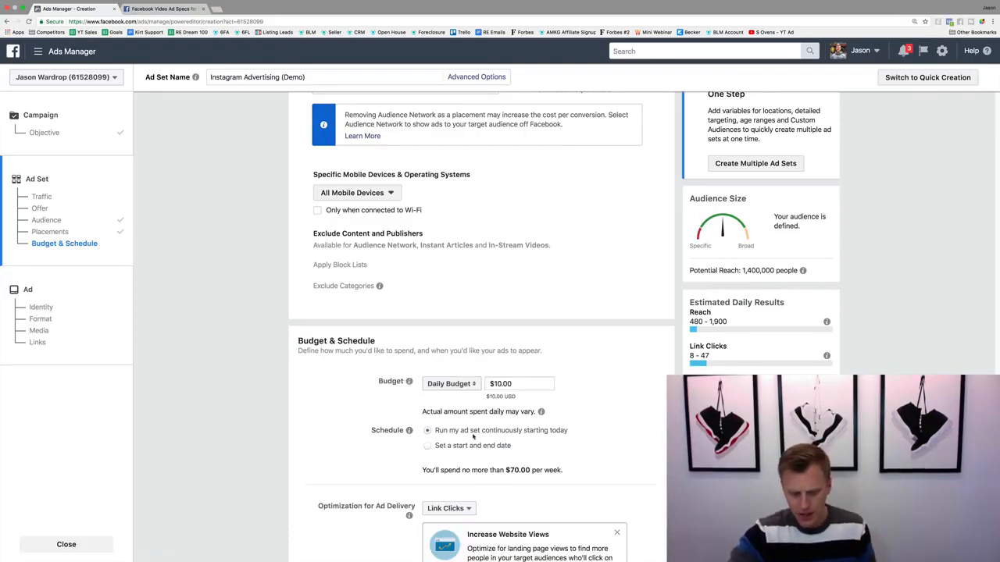
pyautogui.scroll(-3, 472, 437)
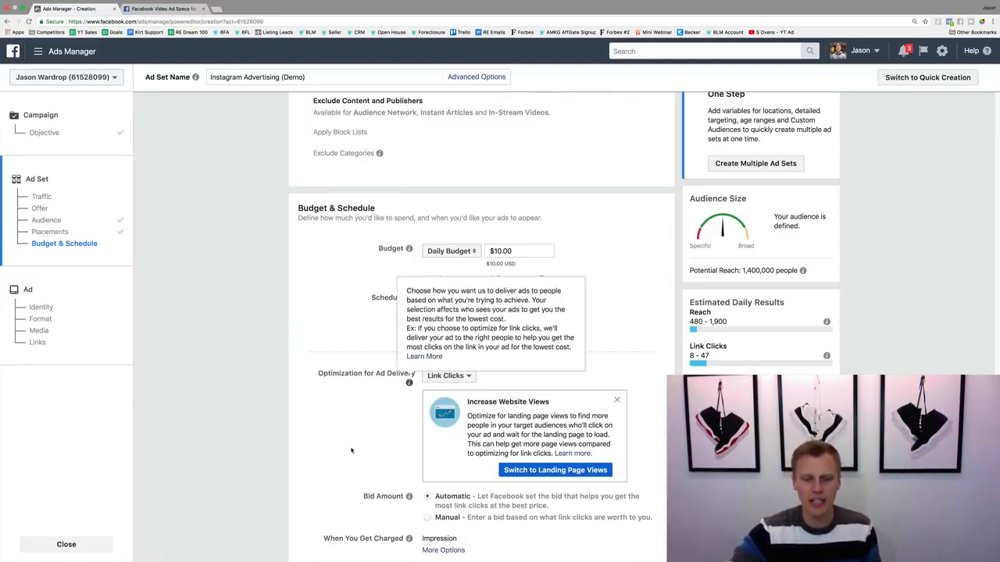
pyautogui.scroll(-4, 352, 451)
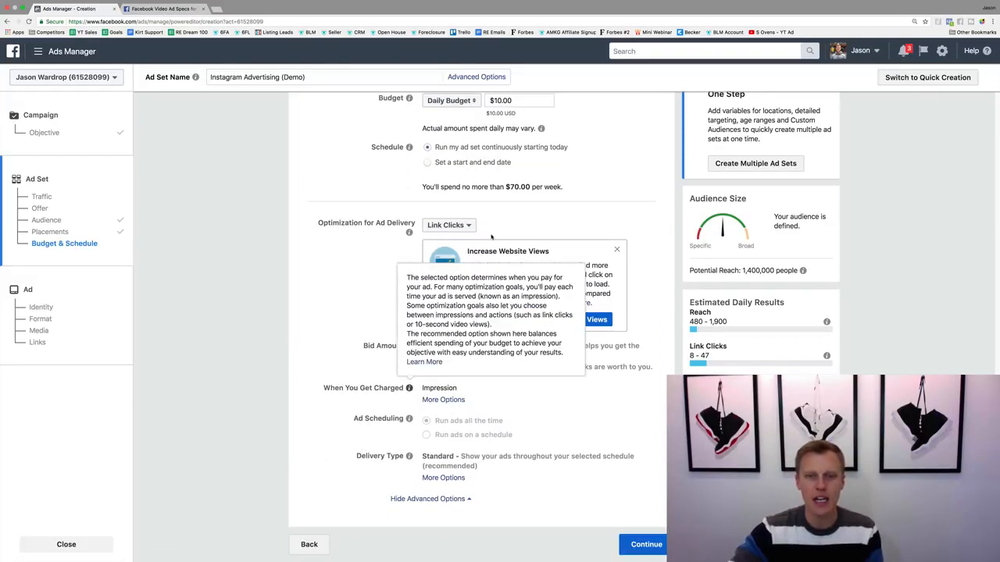
# - Choose Link Clicks as the optimization for ad delivery and continue to the ad setup
pyautogui.click(467, 225)
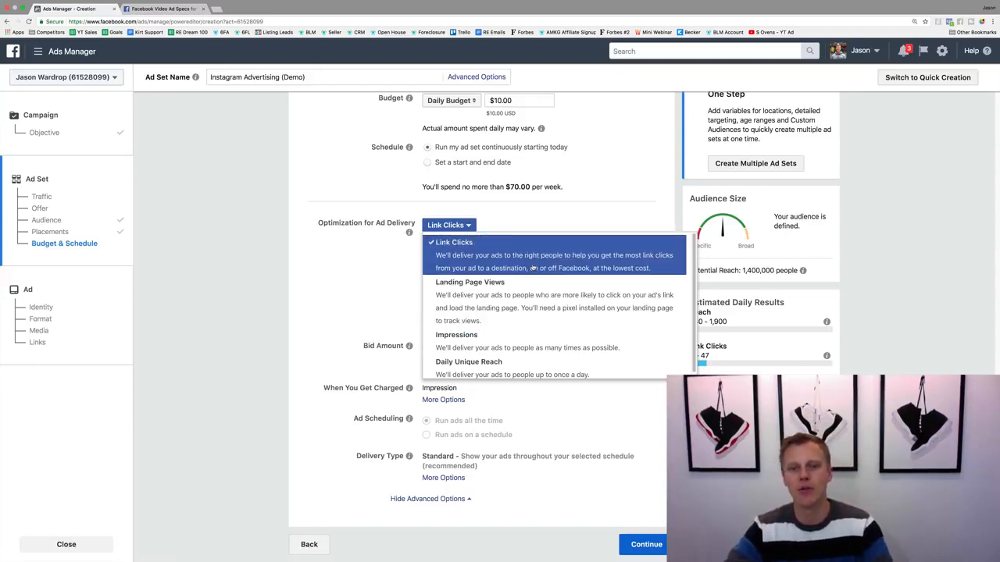
pyautogui.click(533, 263)
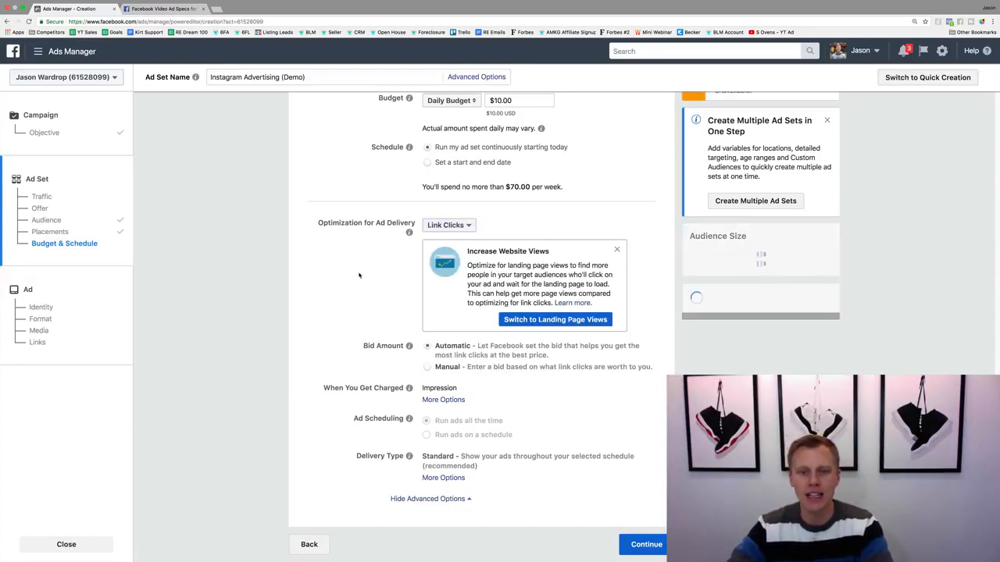
pyautogui.click(647, 542)
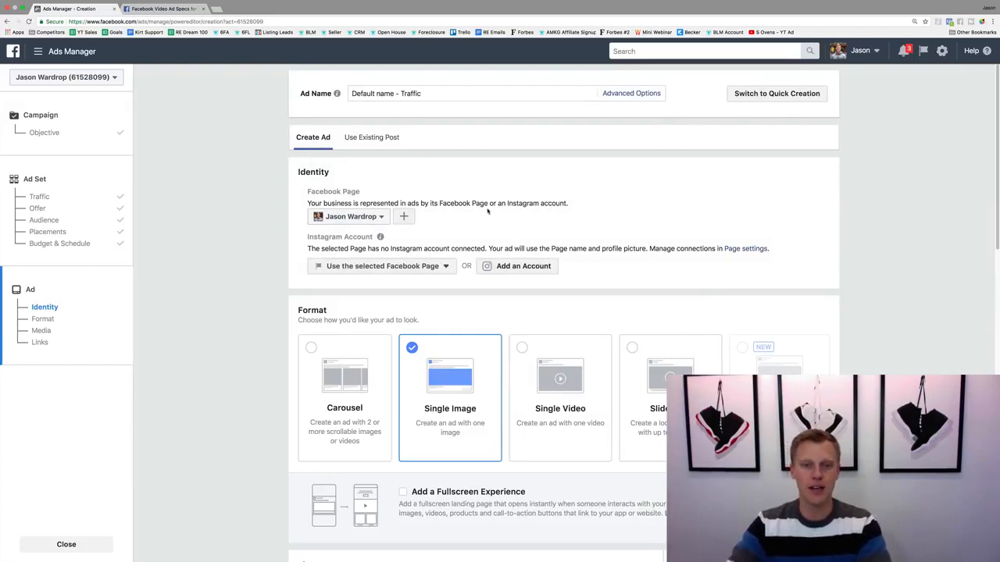
pyautogui.click(518, 268)
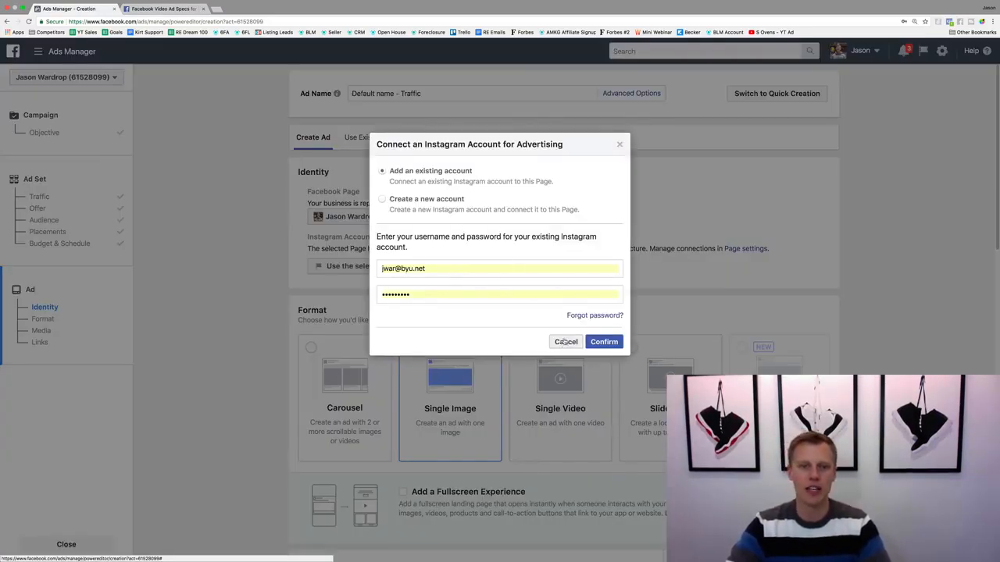
pyautogui.click(382, 201)
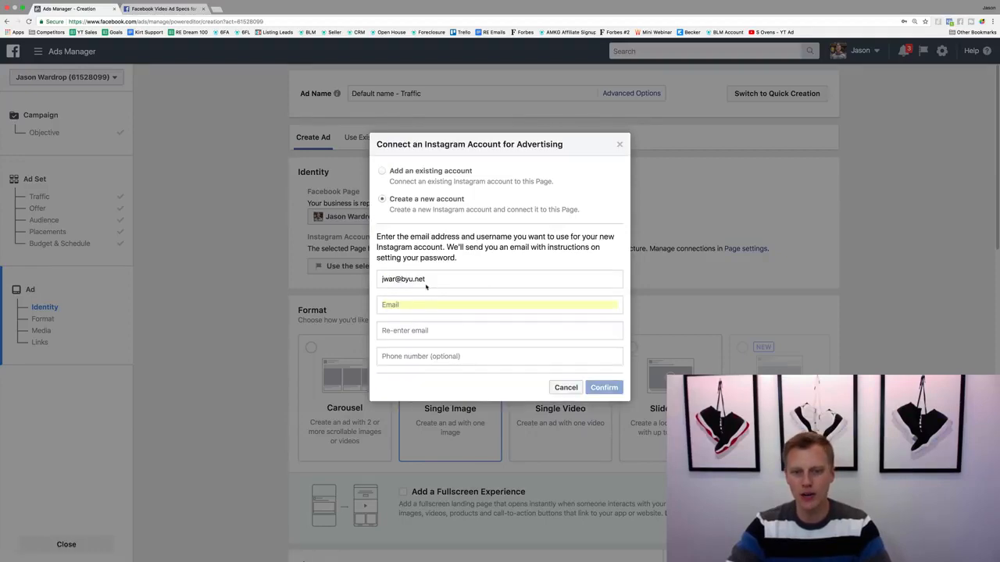
pyautogui.click(565, 388)
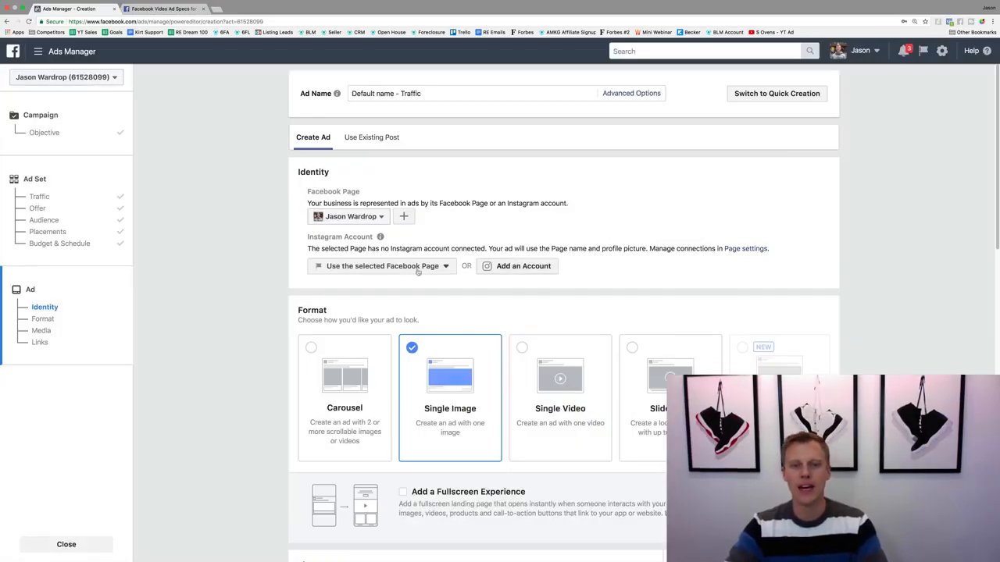
# - Choose the Single Video ad format and use the selected Facebook Page as the ad's Instagram account
pyautogui.scroll(-4, 403, 285)
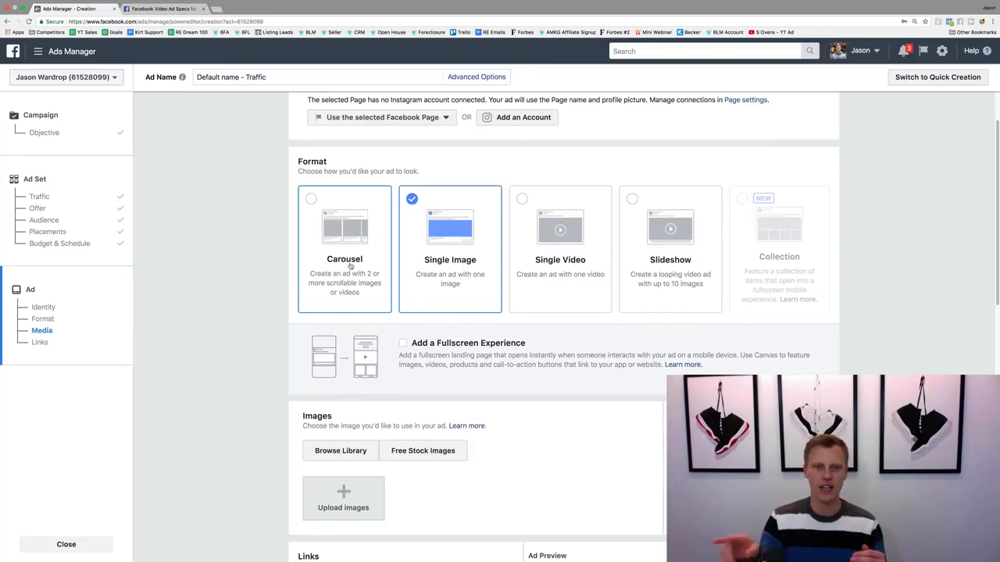
pyautogui.click(553, 242)
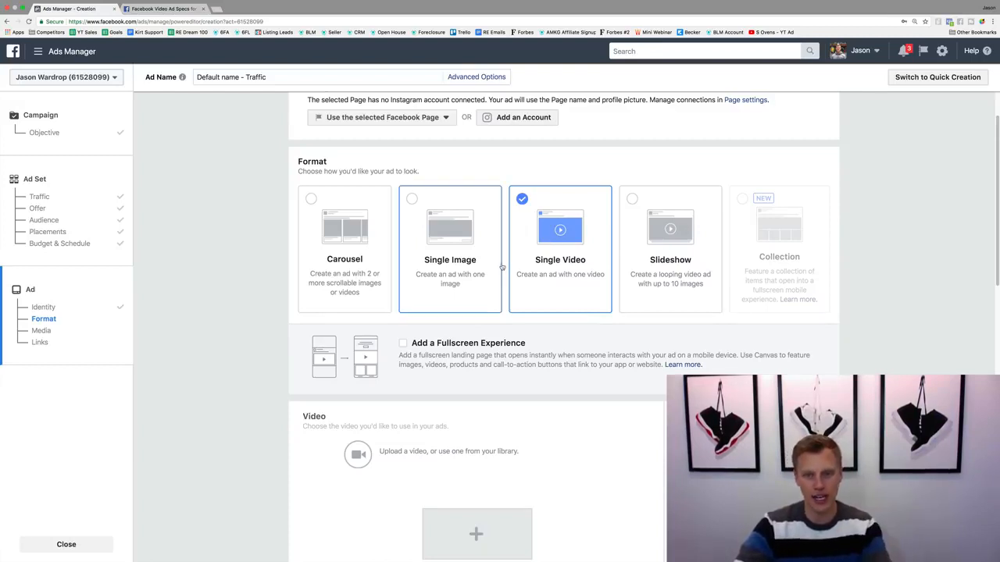
pyautogui.scroll(3, 502, 268)
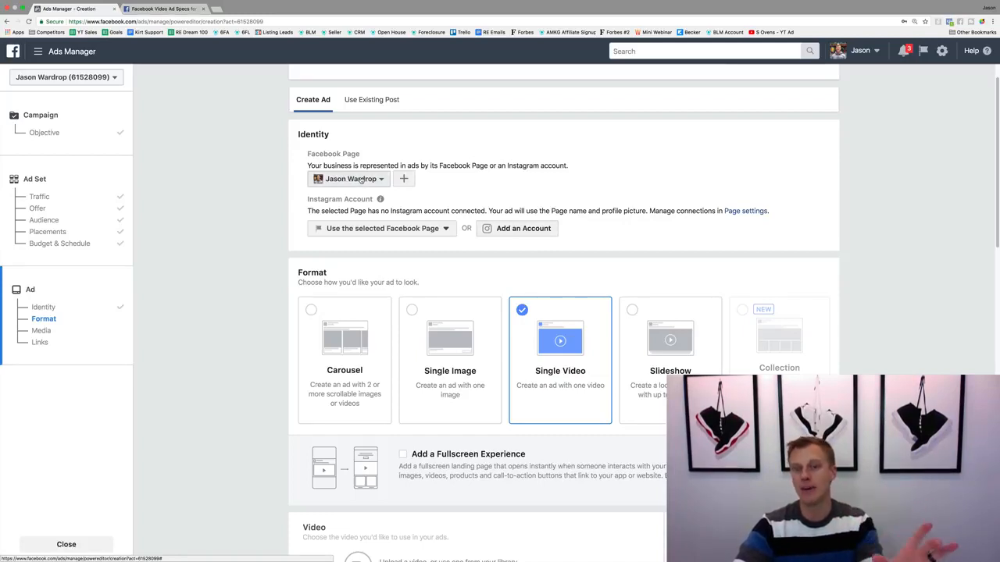
pyautogui.click(378, 229)
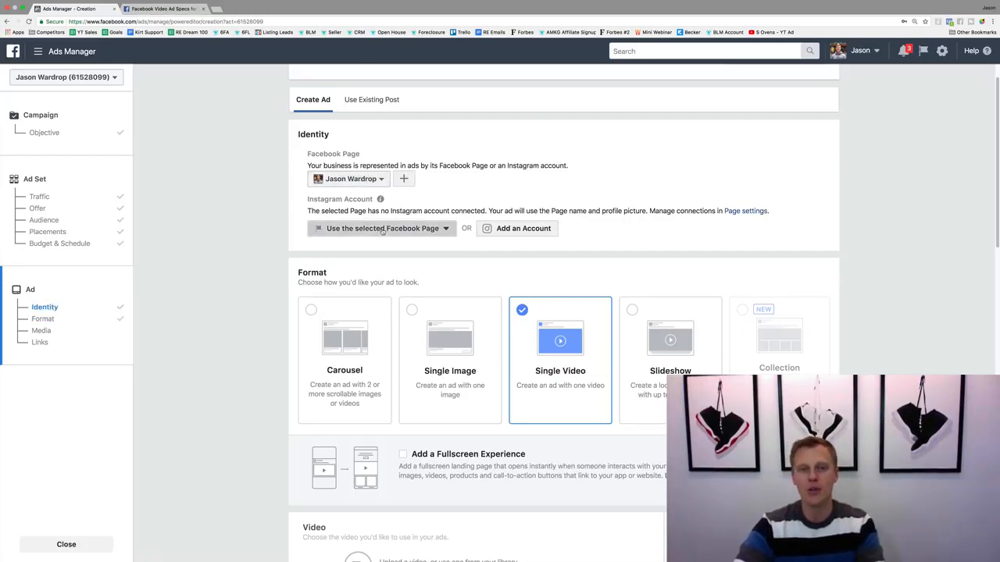
pyautogui.click(428, 266)
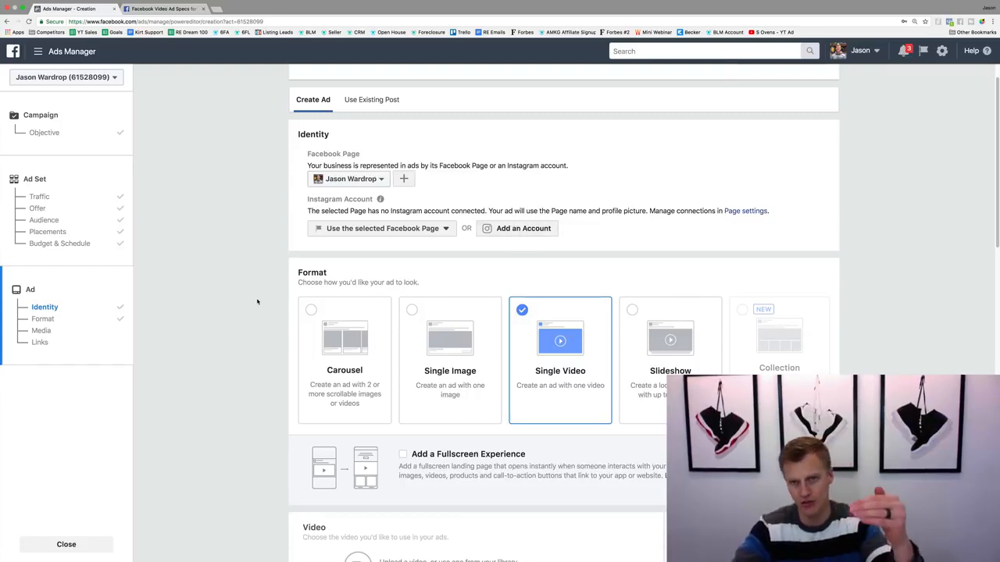
# - Add the 10-second video from the account's video library as the ad's media
pyautogui.scroll(-5, 258, 300)
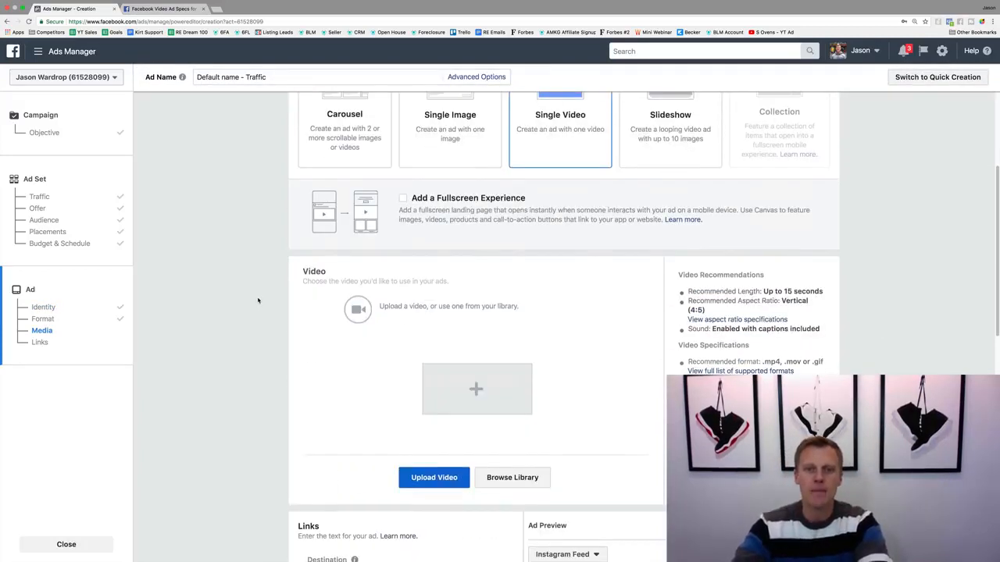
pyautogui.scroll(-3, 257, 301)
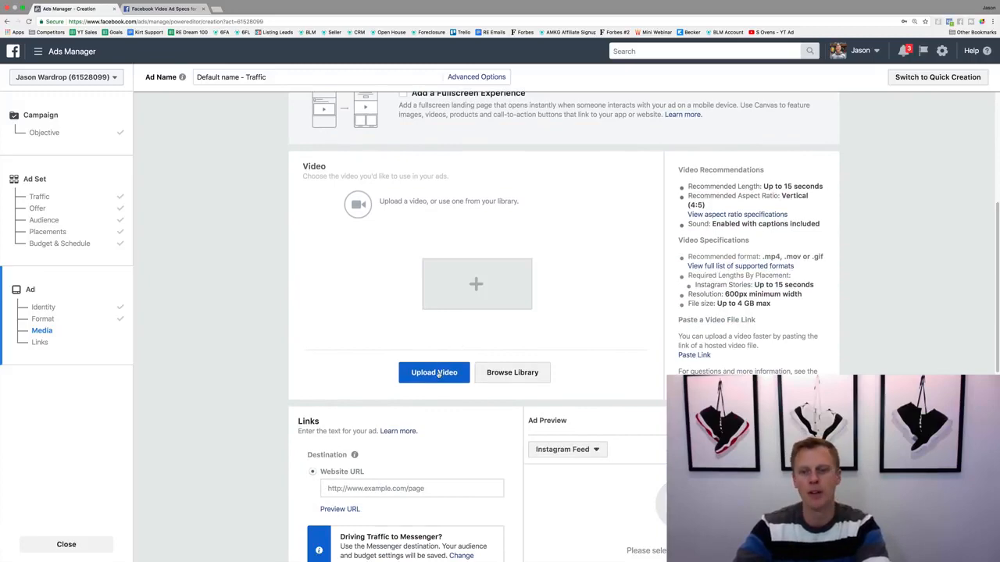
pyautogui.click(514, 373)
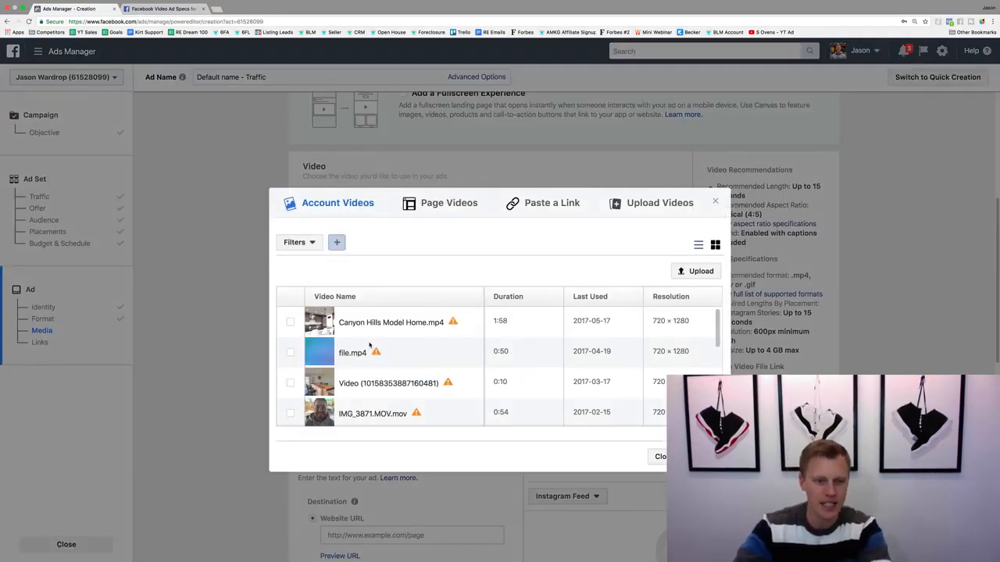
pyautogui.click(290, 352)
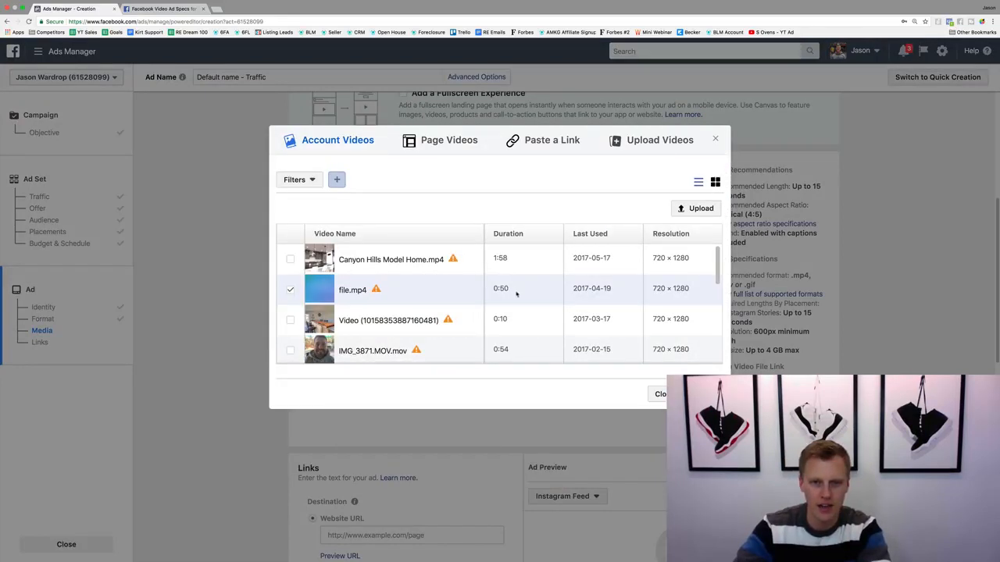
pyautogui.click(290, 320)
pyautogui.click(702, 394)
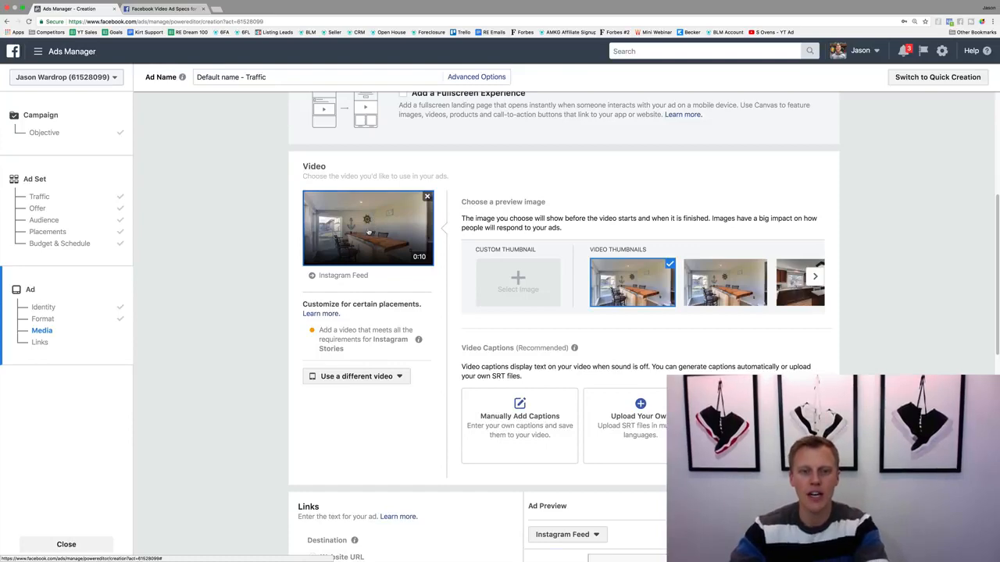
pyautogui.scroll(-5, 371, 230)
pyautogui.scroll(-3, 368, 230)
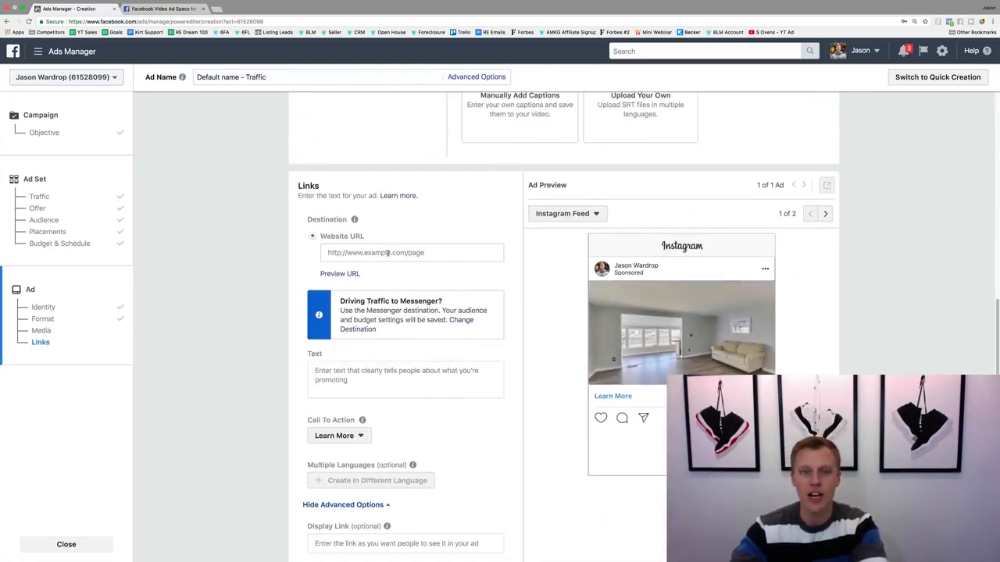
pyautogui.click(354, 254)
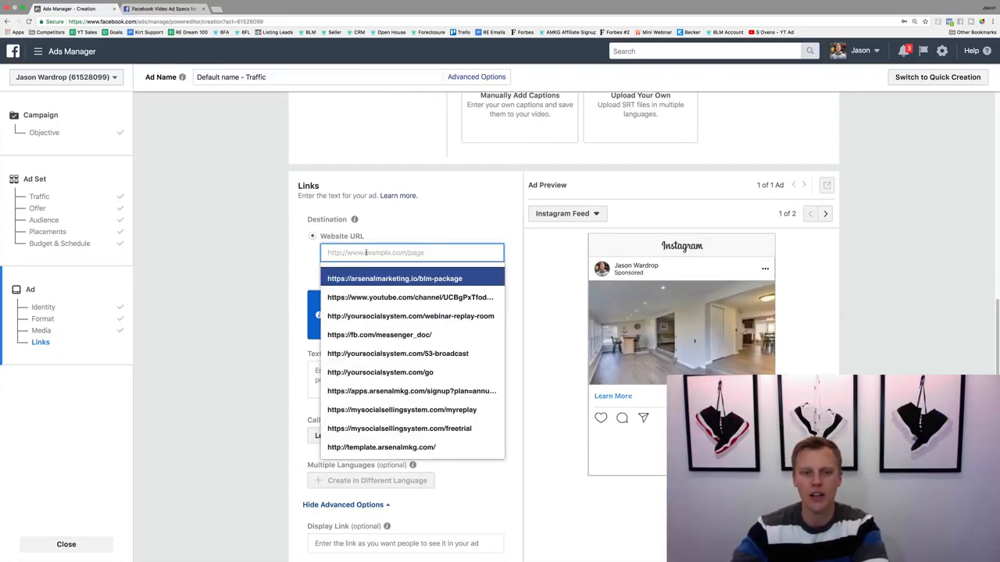
pyautogui.click(216, 8)
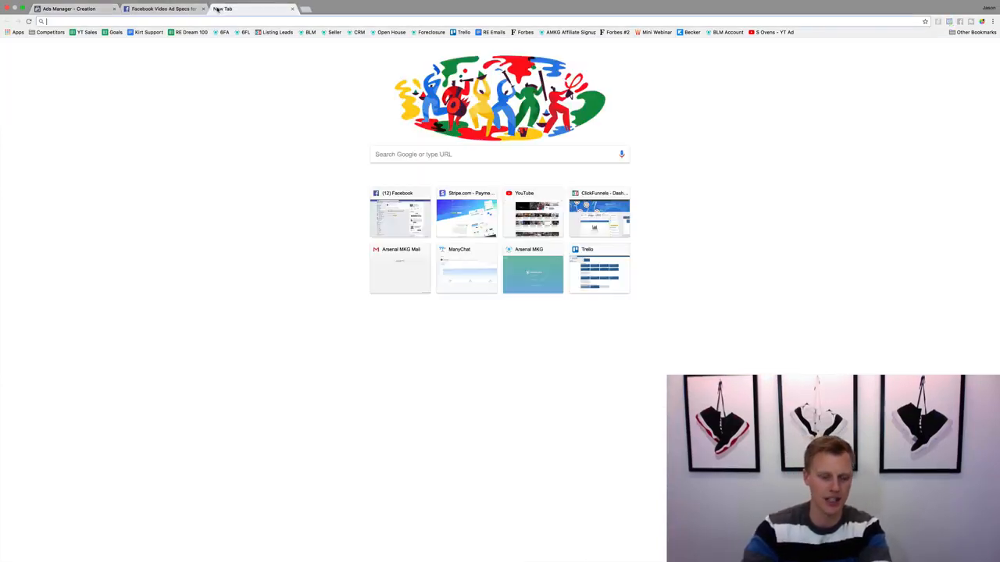
pyautogui.write('google')
pyautogui.press('Return')
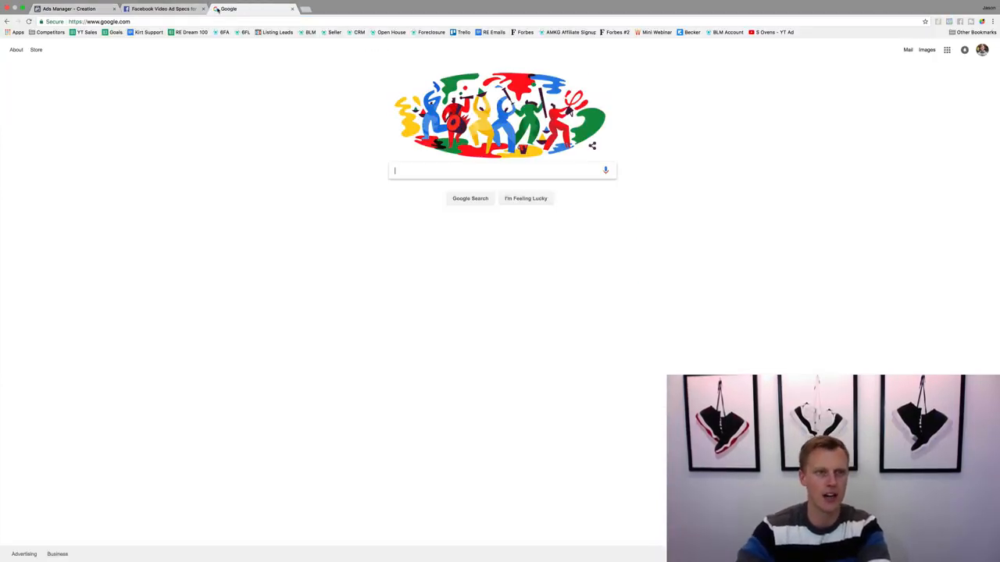
pyautogui.click(133, 21)
pyautogui.press('super+c')
pyautogui.click(70, 8)
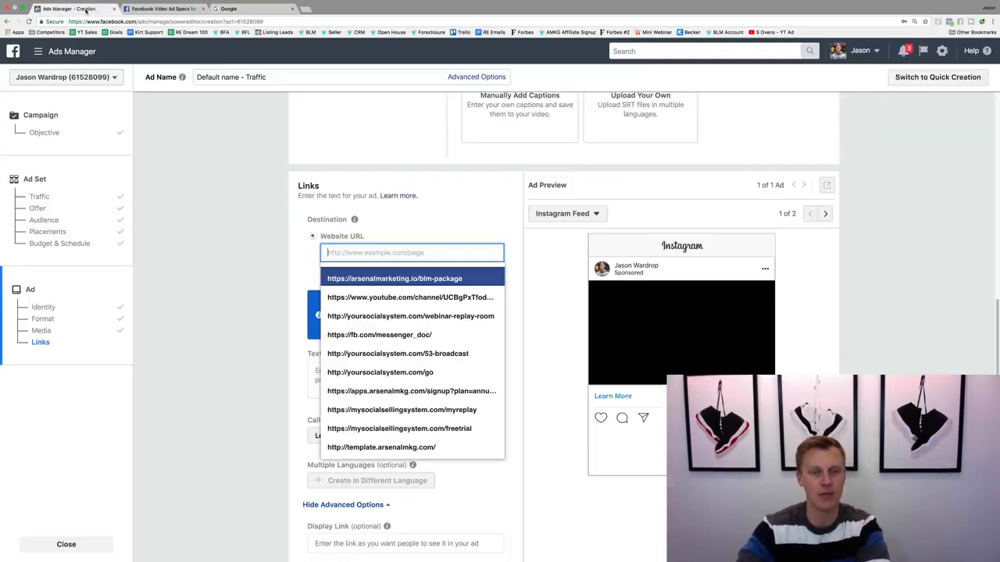
pyautogui.press('super+v')
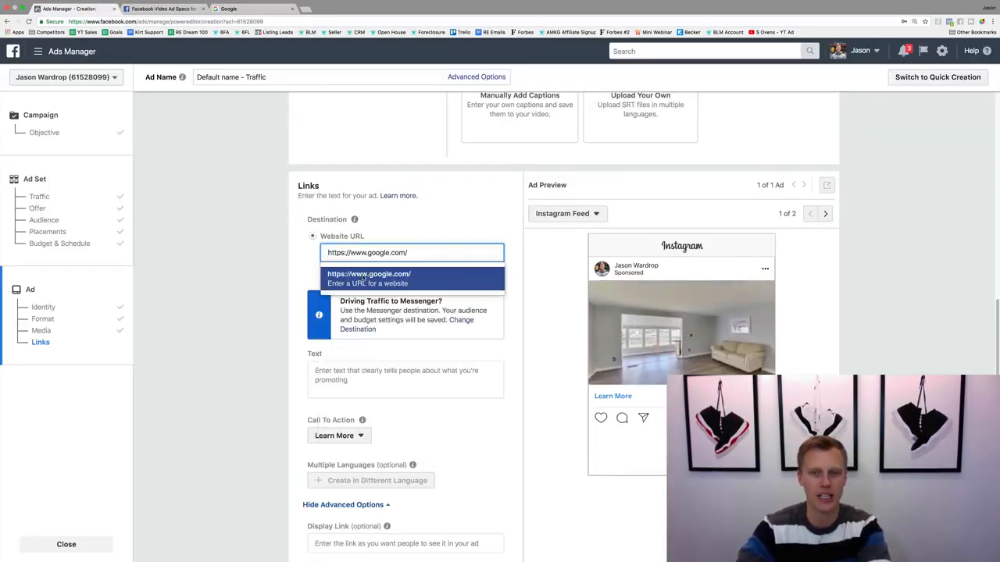
pyautogui.click(363, 279)
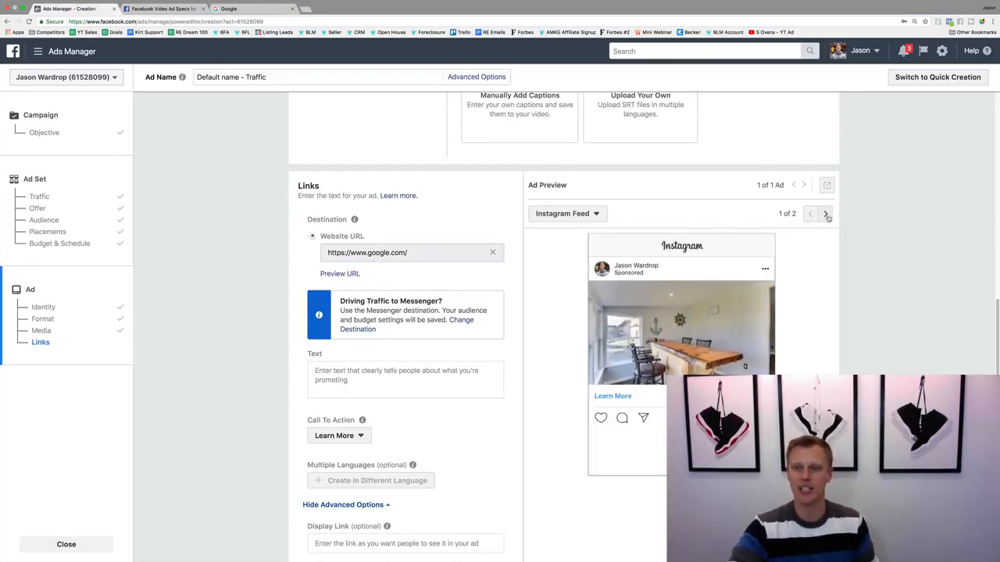
# - Preview the ad in Instagram Stories and look up the Instagram Stories video requirements in the open Facebook ads guide
pyautogui.click(824, 215)
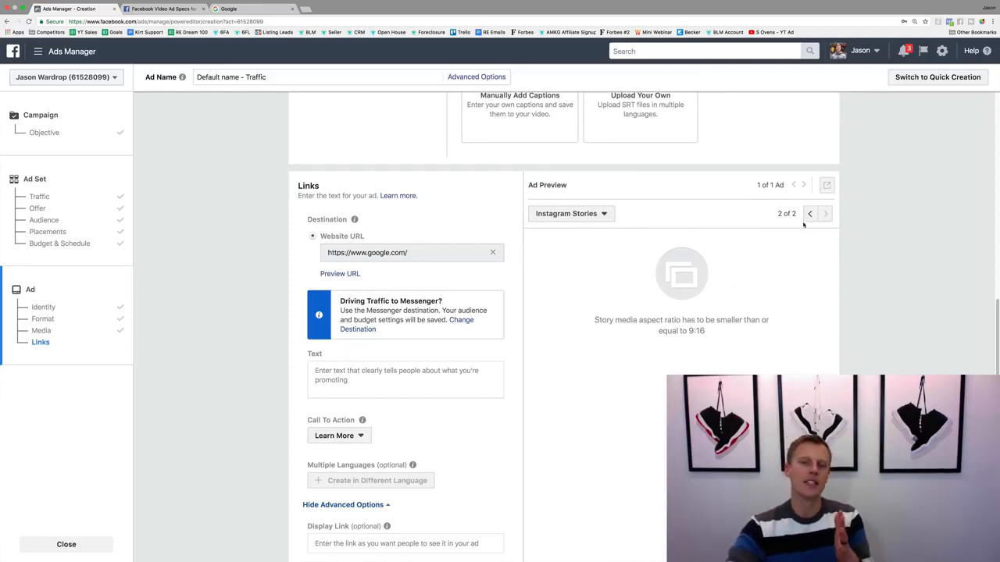
pyautogui.click(160, 9)
pyautogui.click(598, 182)
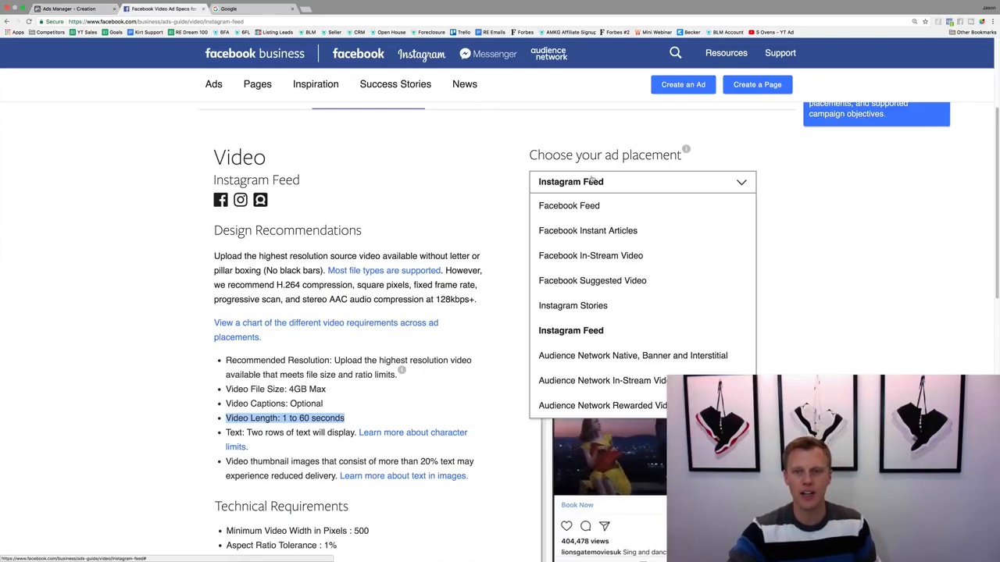
pyautogui.click(589, 306)
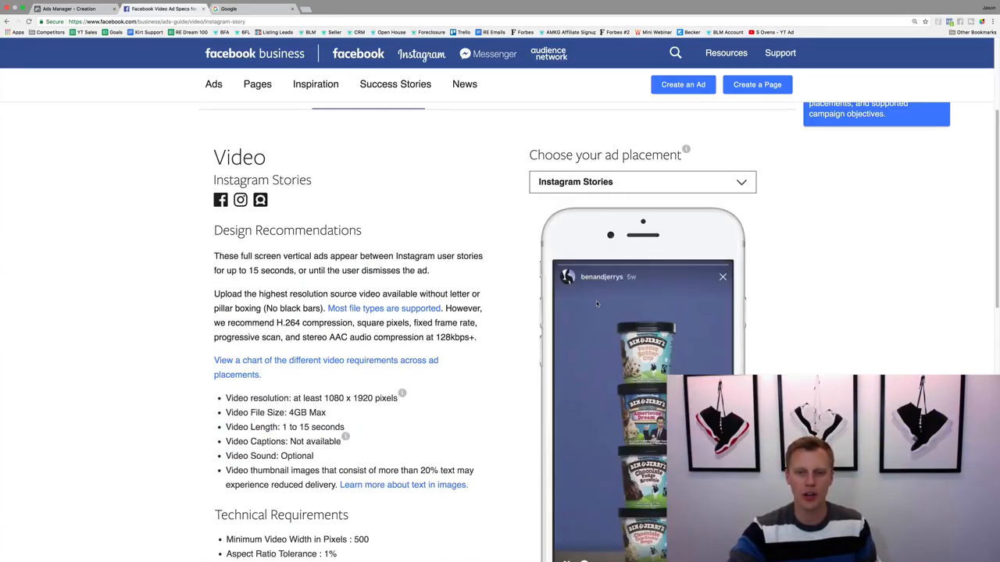
pyautogui.scroll(-3, 166, 365)
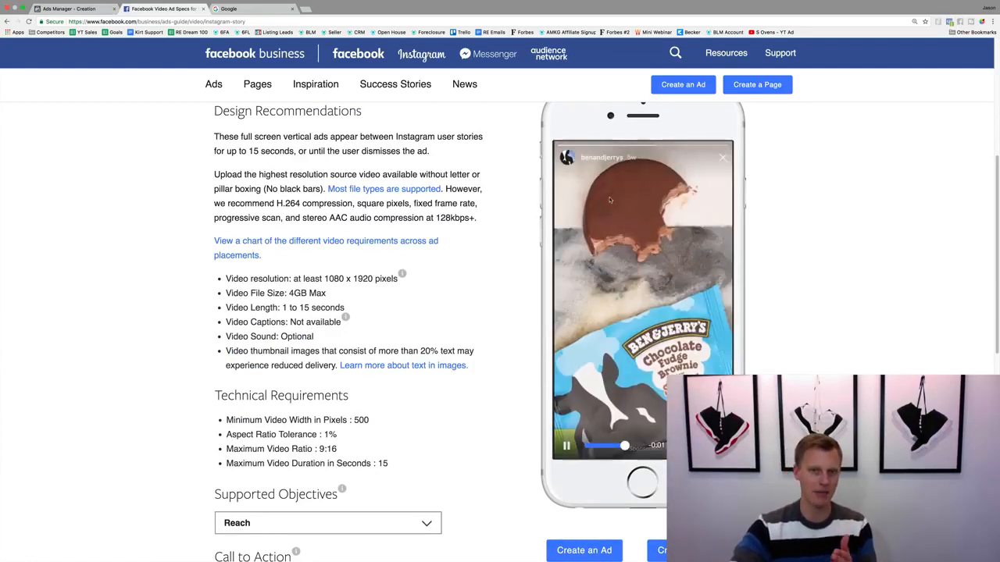
# - Return to the ad in Ads Manager, review its video section and switch the ad preview back to Instagram Feed
pyautogui.click(81, 9)
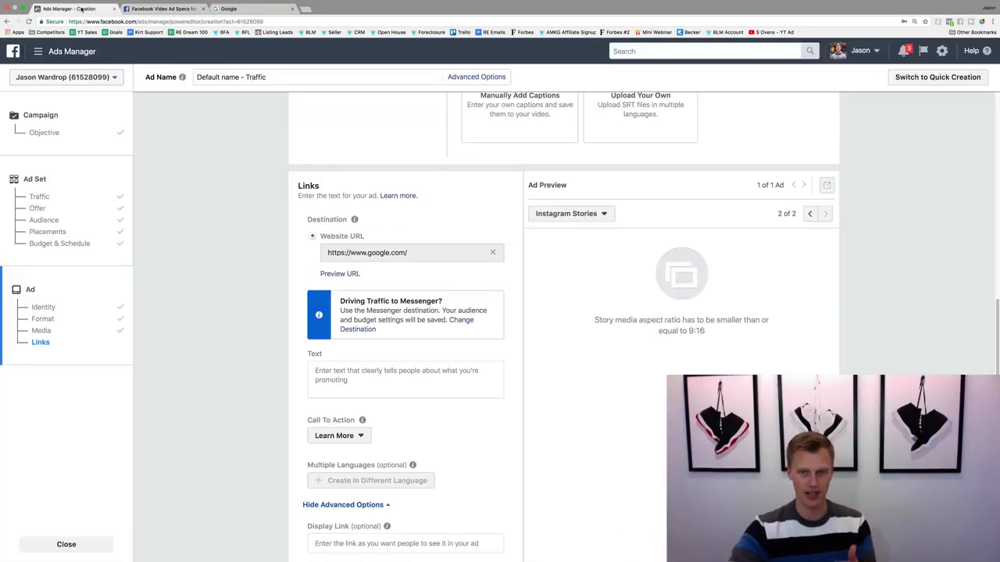
pyautogui.scroll(5, 347, 312)
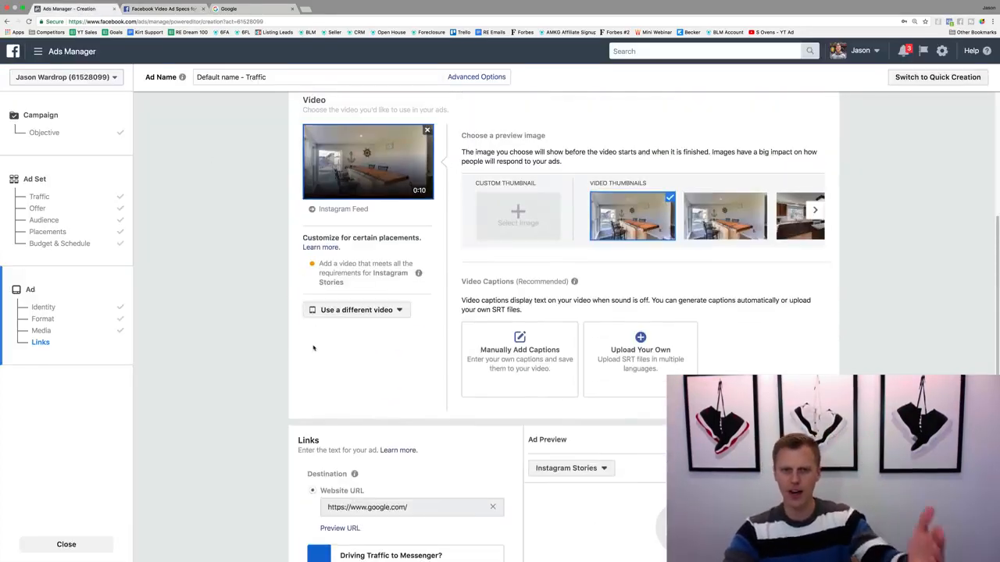
pyautogui.scroll(2, 311, 344)
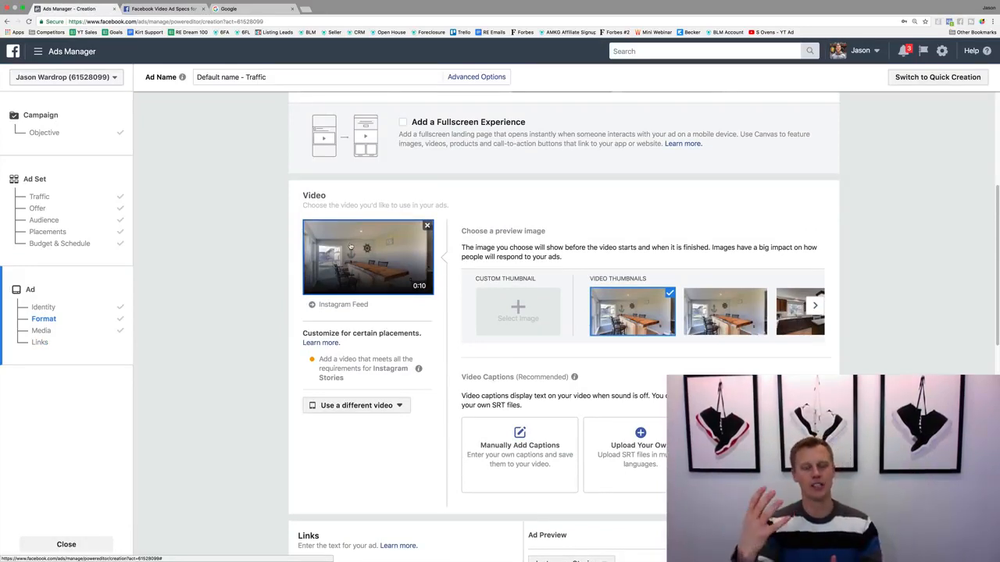
pyautogui.scroll(-7, 353, 258)
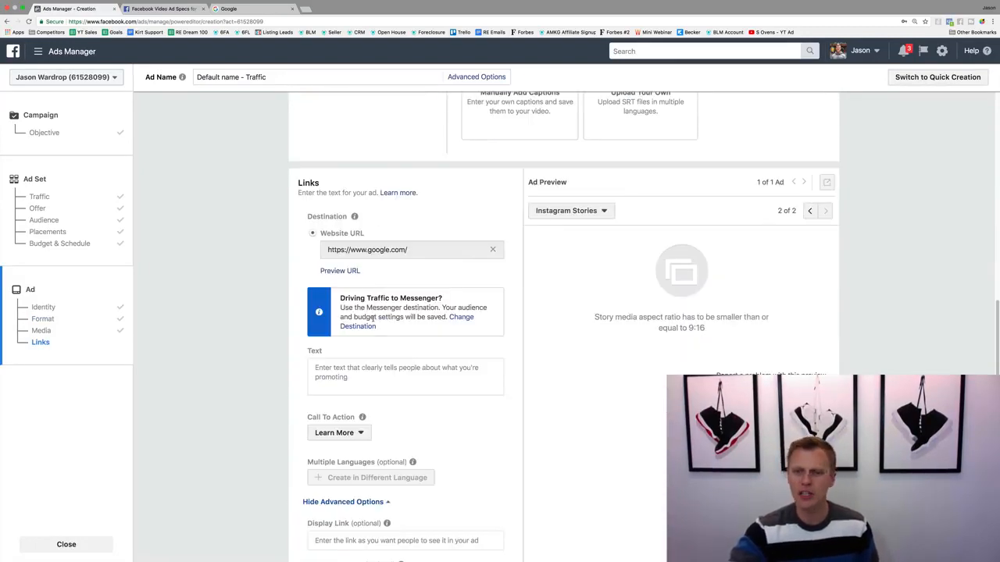
pyautogui.click(809, 210)
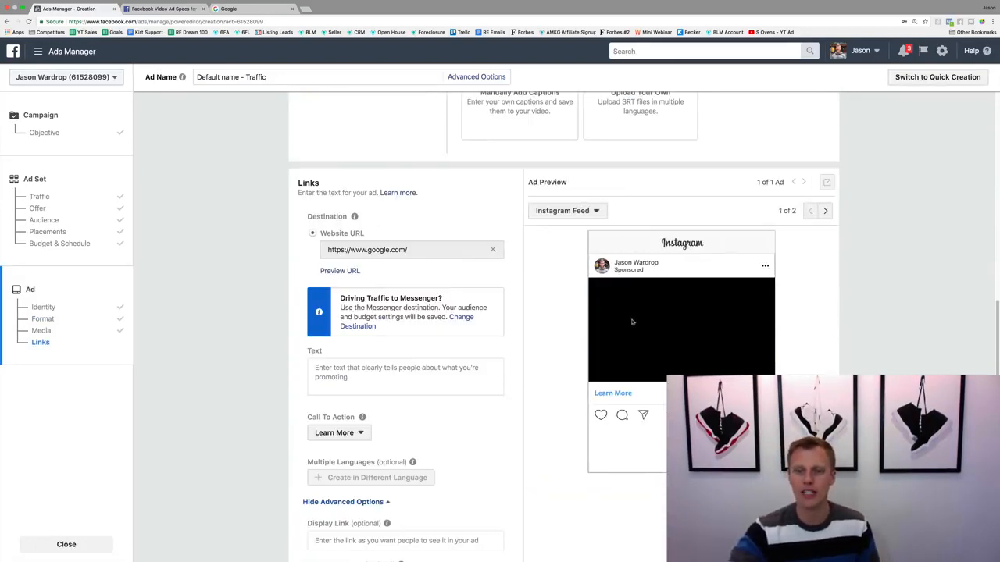
# - Enter "Type your text..." as the ad text and choose Learn More as the call to action
pyautogui.click(414, 365)
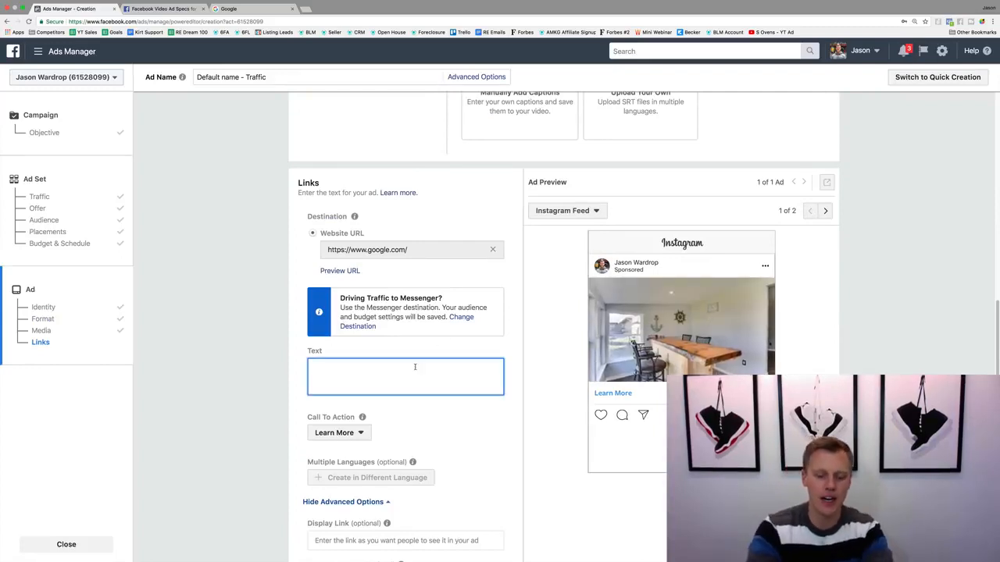
pyautogui.write('Type your text...')
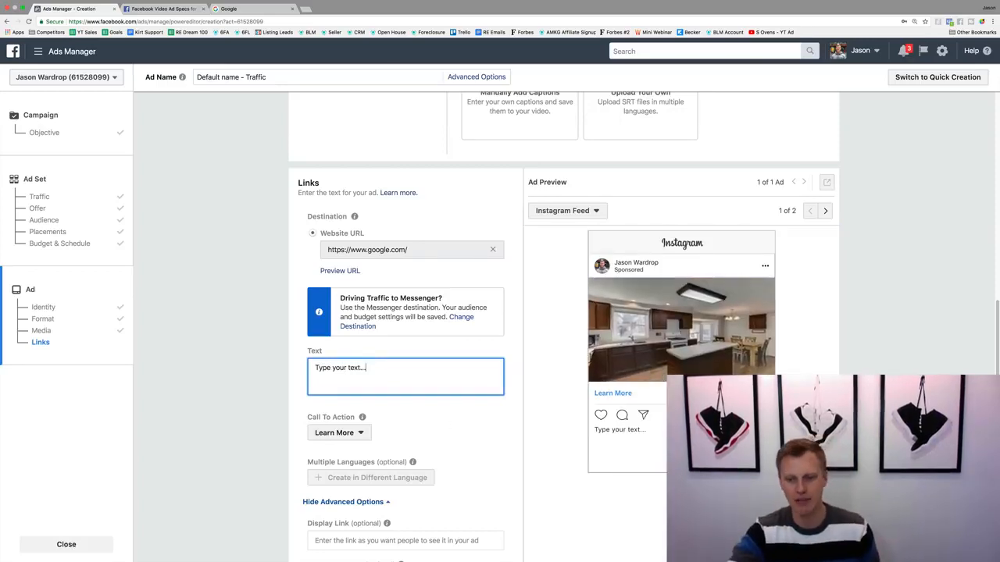
pyautogui.scroll(-1, 442, 418)
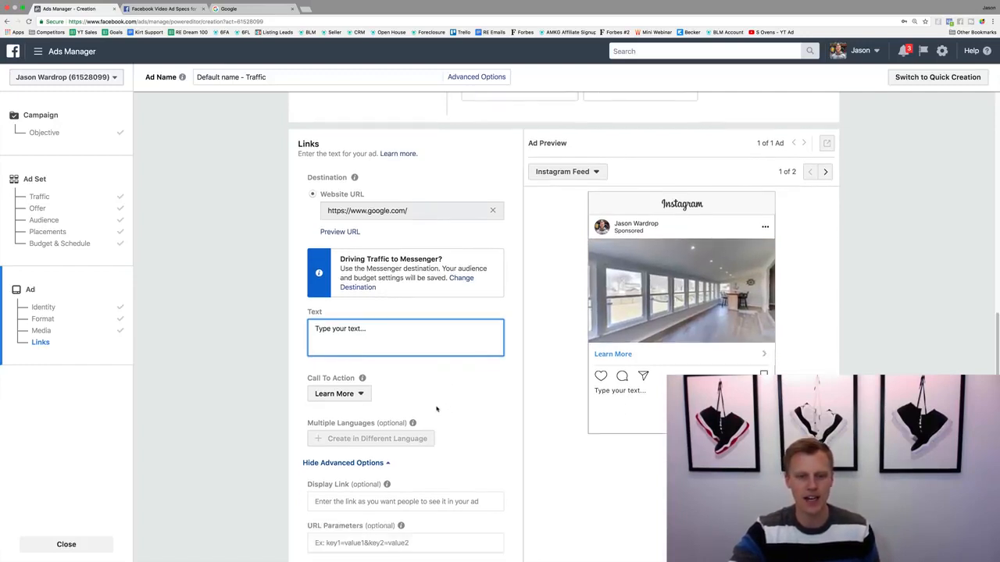
pyautogui.click(361, 395)
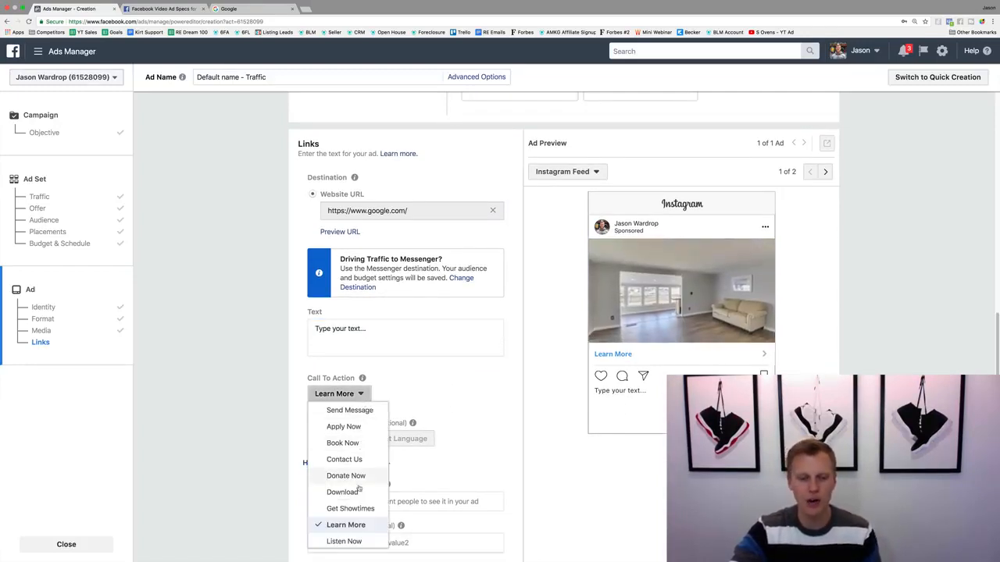
pyautogui.scroll(-2, 358, 489)
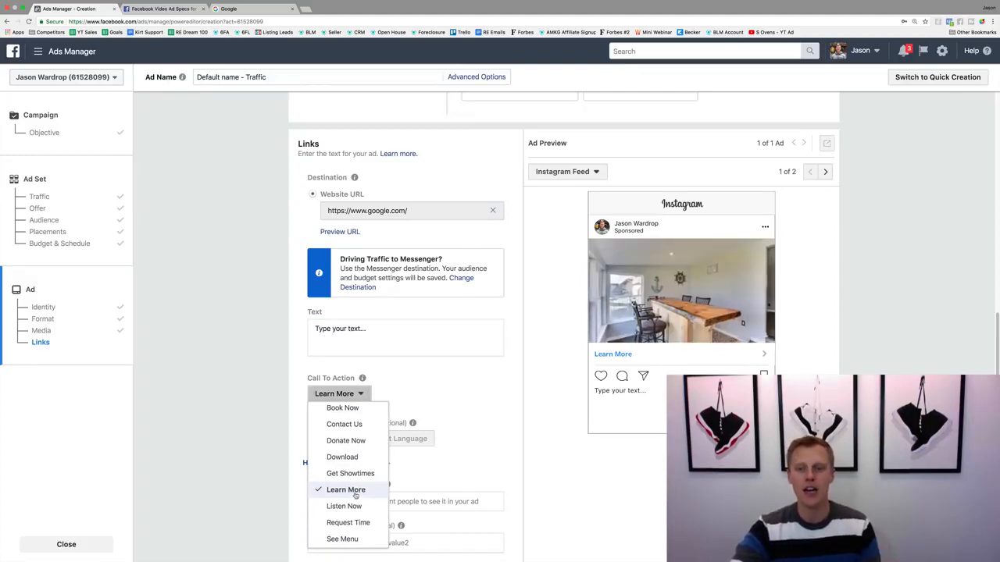
pyautogui.click(355, 490)
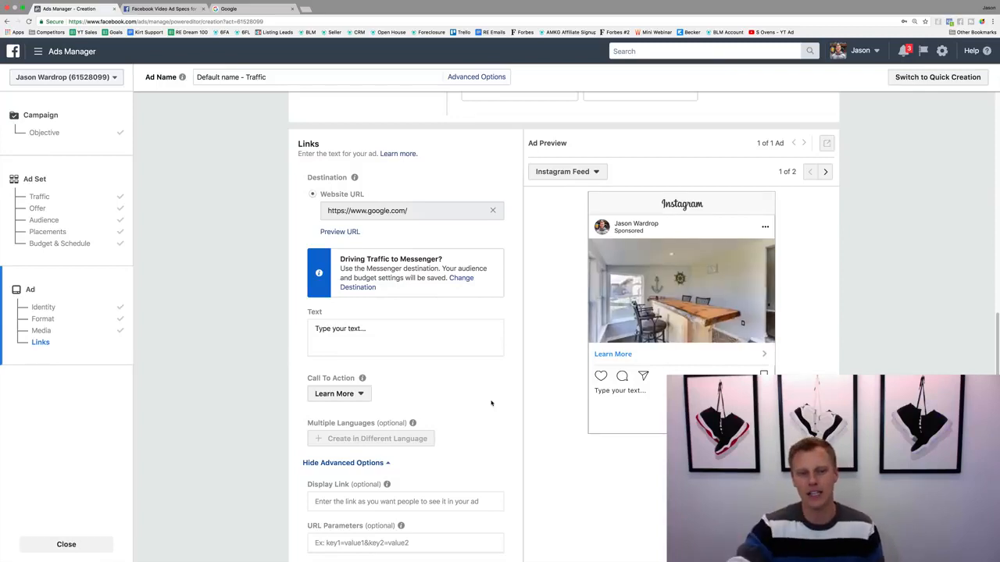
pyautogui.scroll(-3, 504, 390)
pyautogui.scroll(-3, 517, 384)
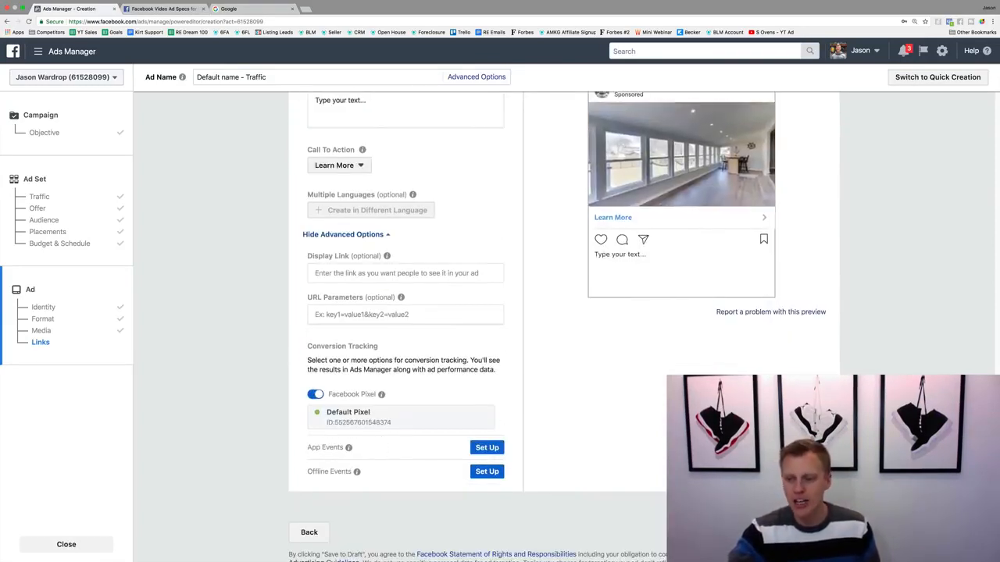
pyautogui.scroll(6, 575, 463)
pyautogui.scroll(2, 558, 464)
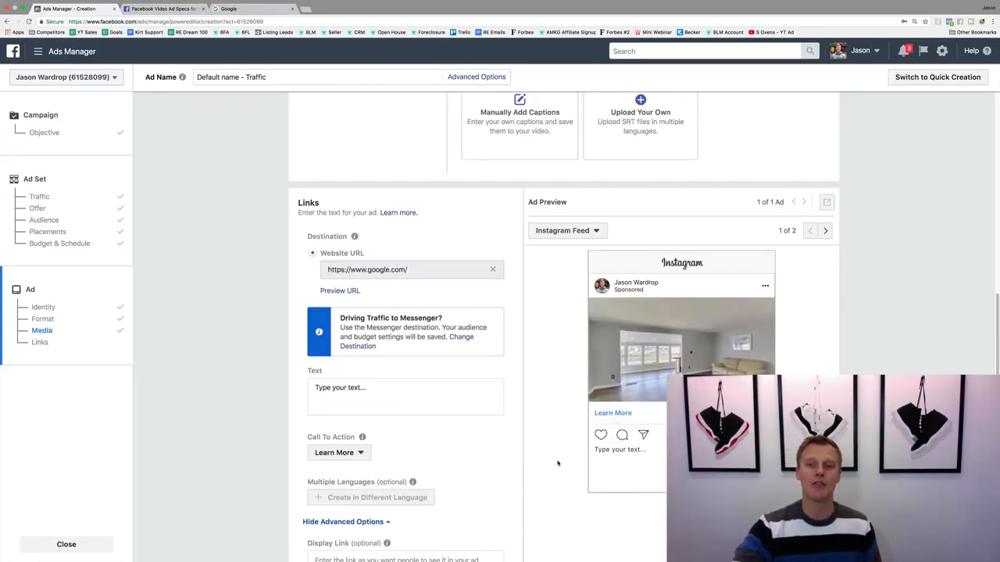